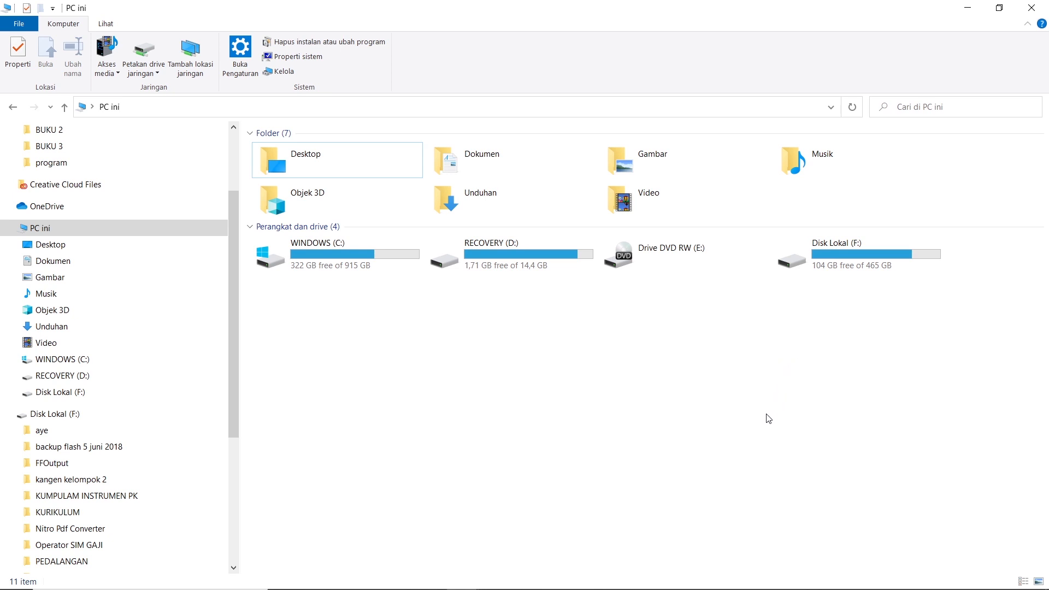
Open Disk Lokal (F:) and create a new folder named VLOG in it.
mouse_move(843, 252)
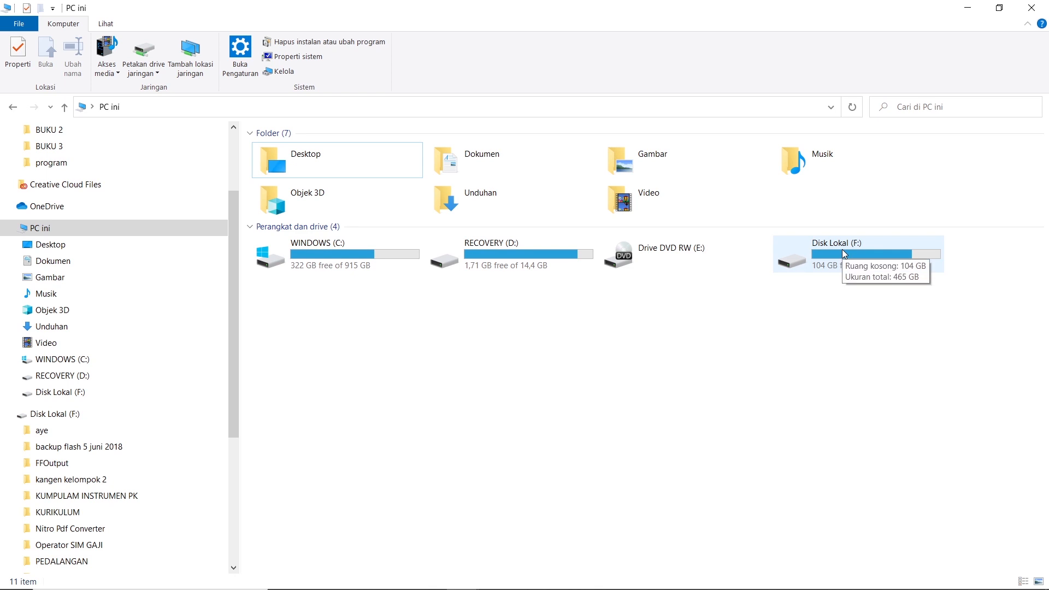
double_click(842, 251)
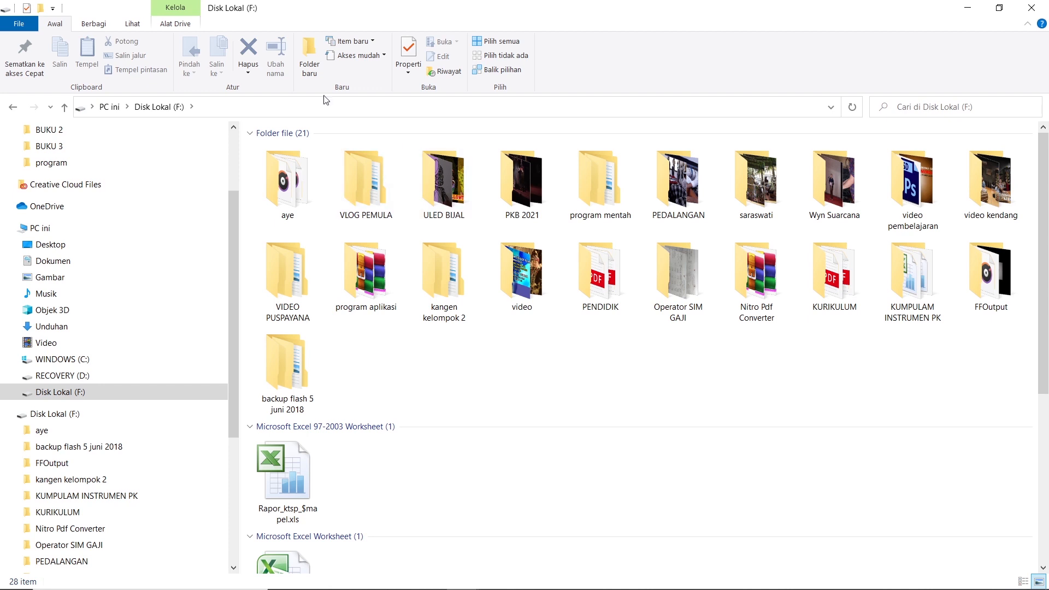
click(304, 54)
text(VLOG)
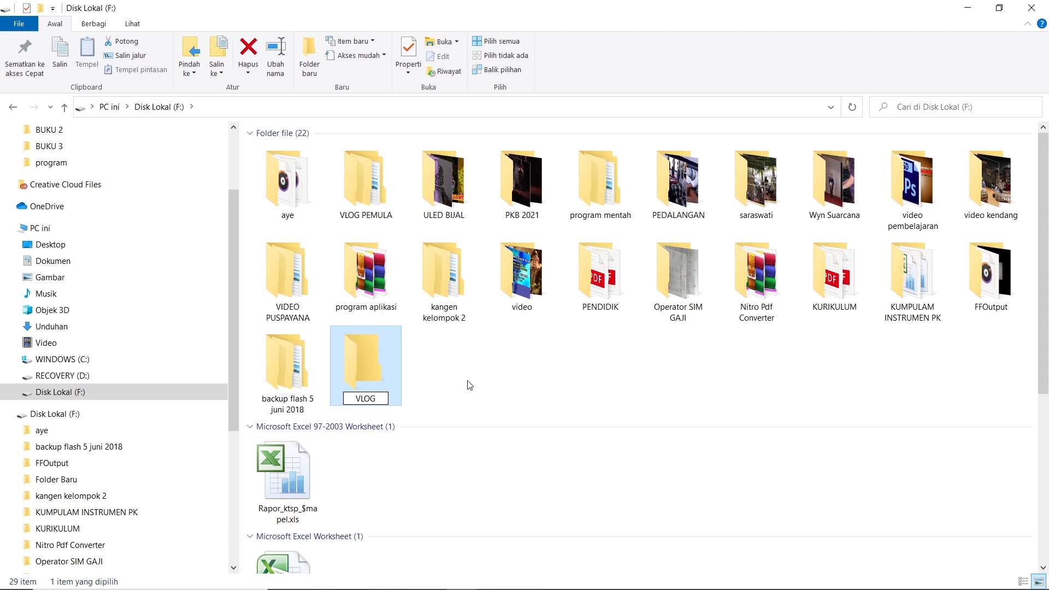
click(486, 407)
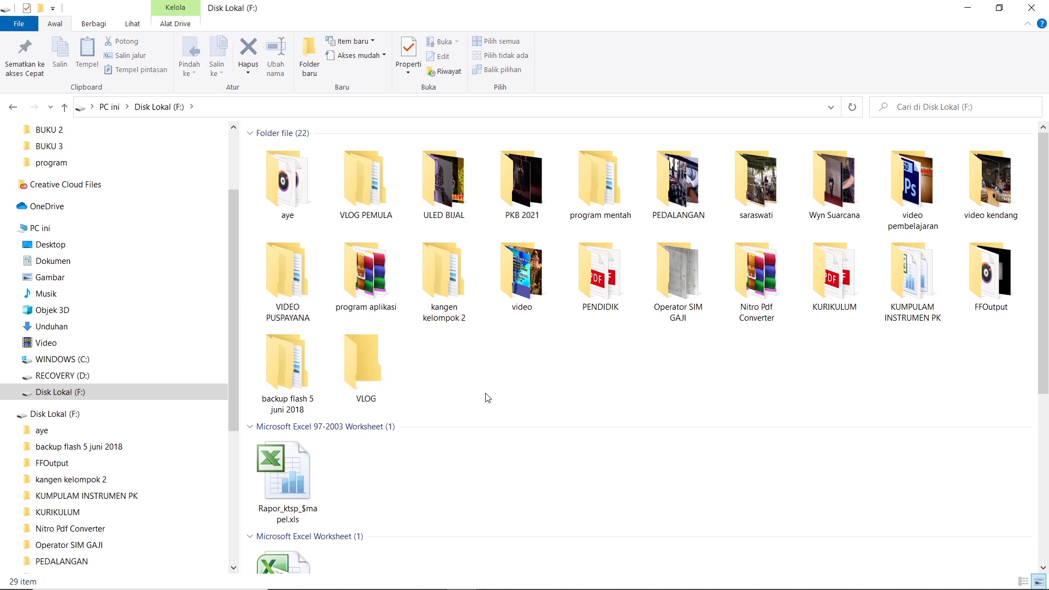
Open the VLOG folder and create a subfolder named 01 DOKUMEN inside it.
double_click(363, 375)
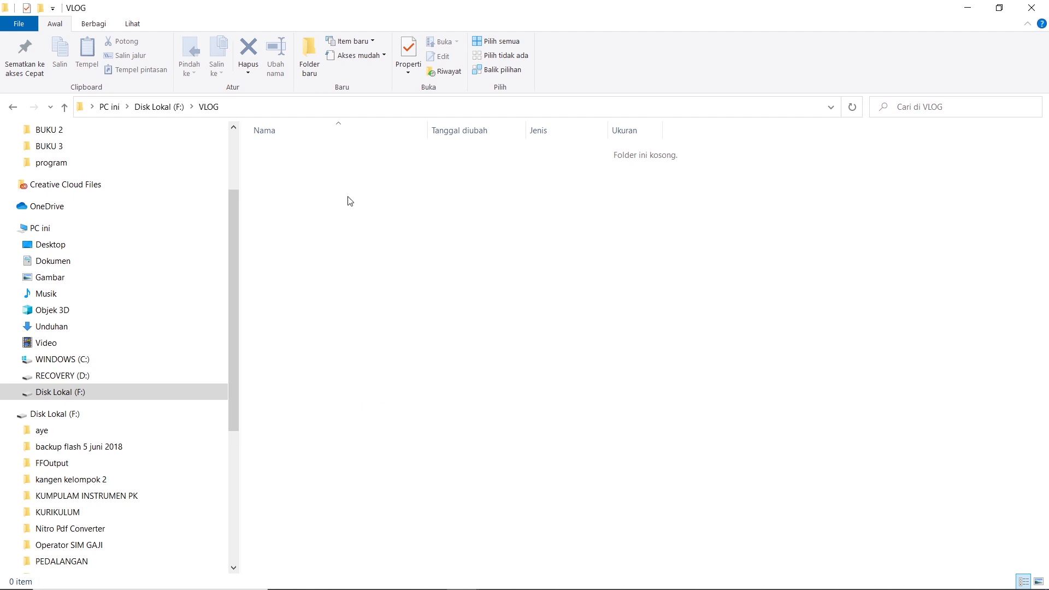
click(308, 69)
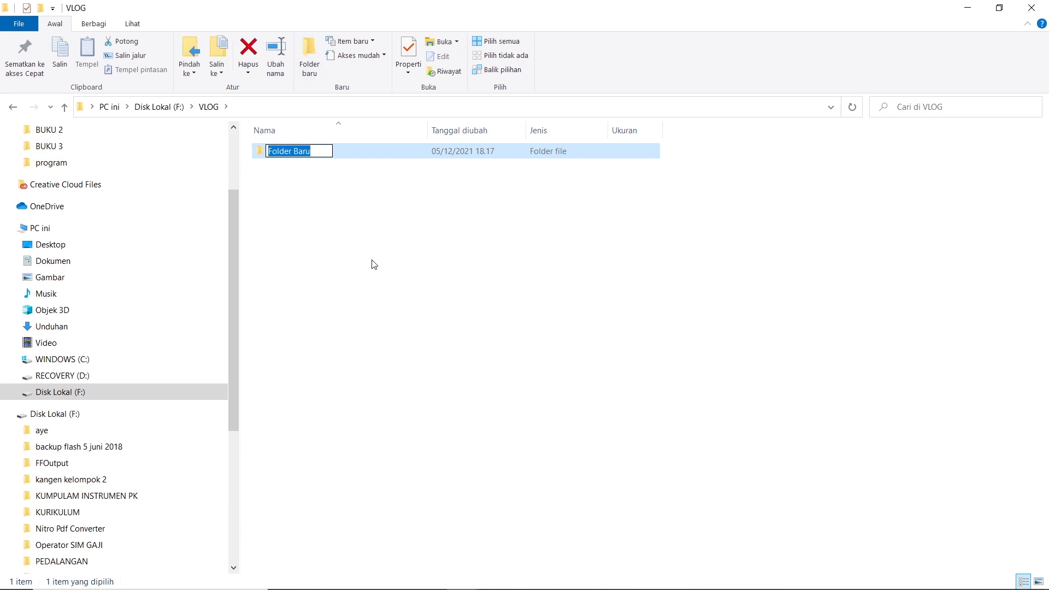
text(01)
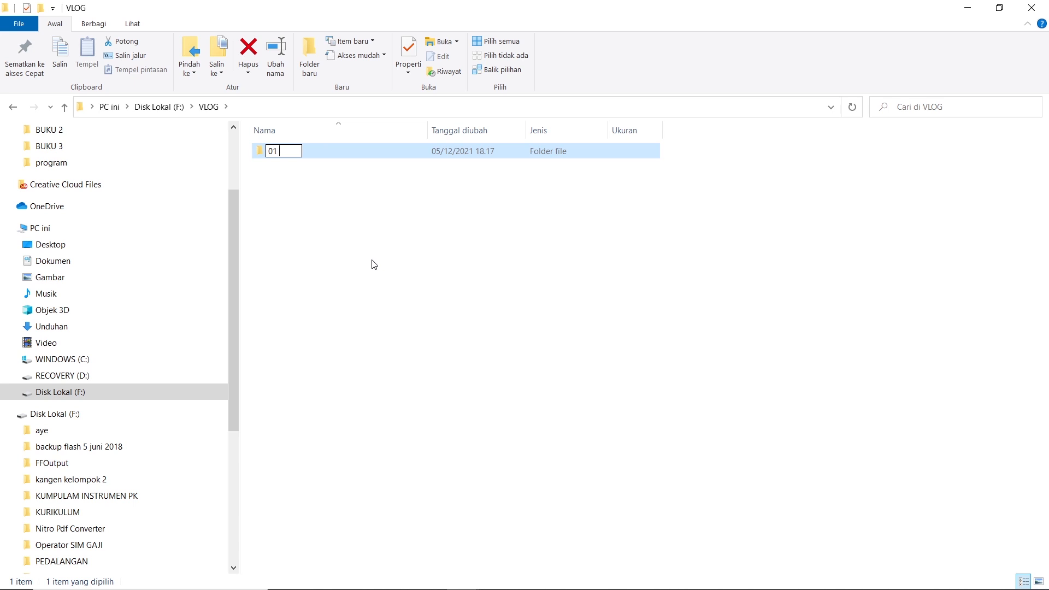
text( DOKUMEN)
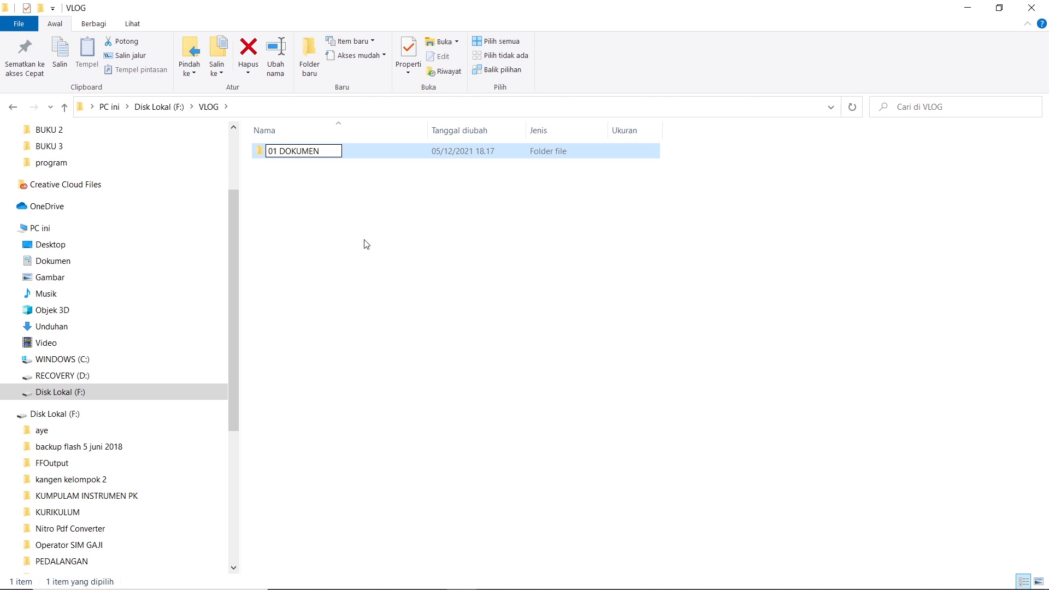
click(309, 192)
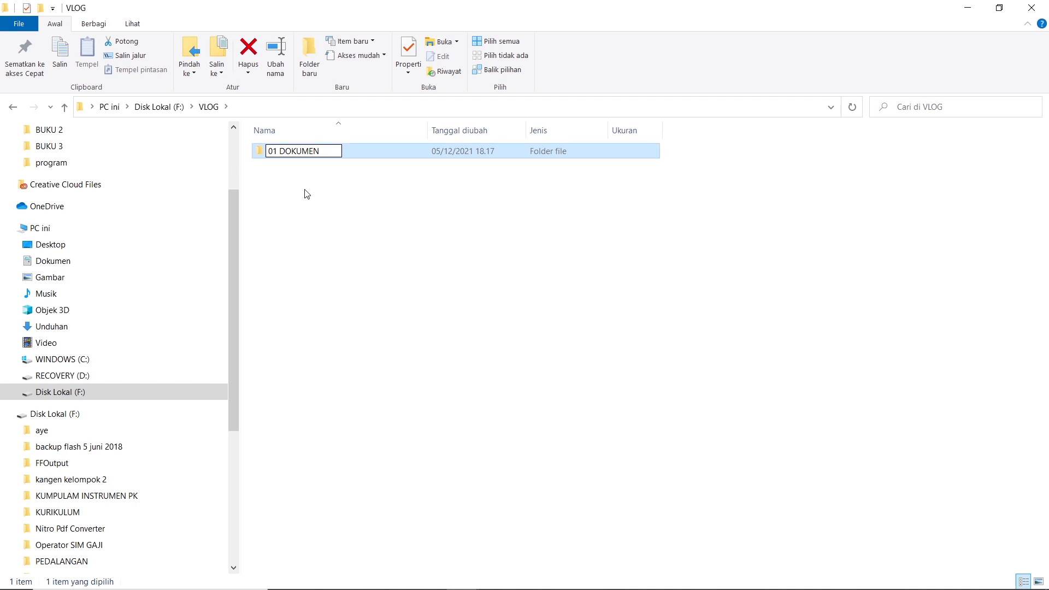
Create a second subfolder in VLOG named 02 MATERIAL.
click(310, 62)
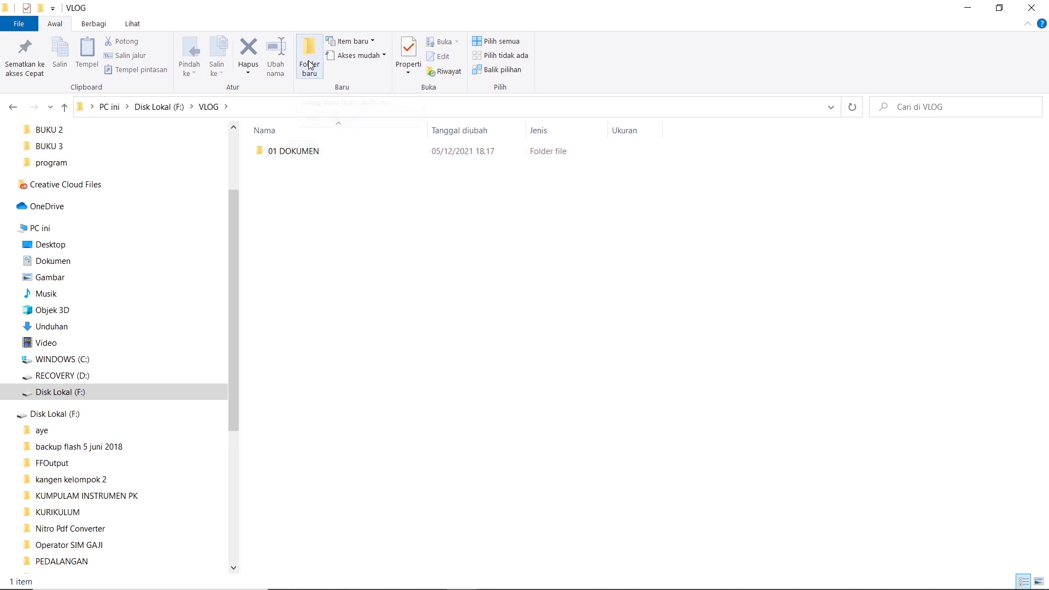
text(02 )
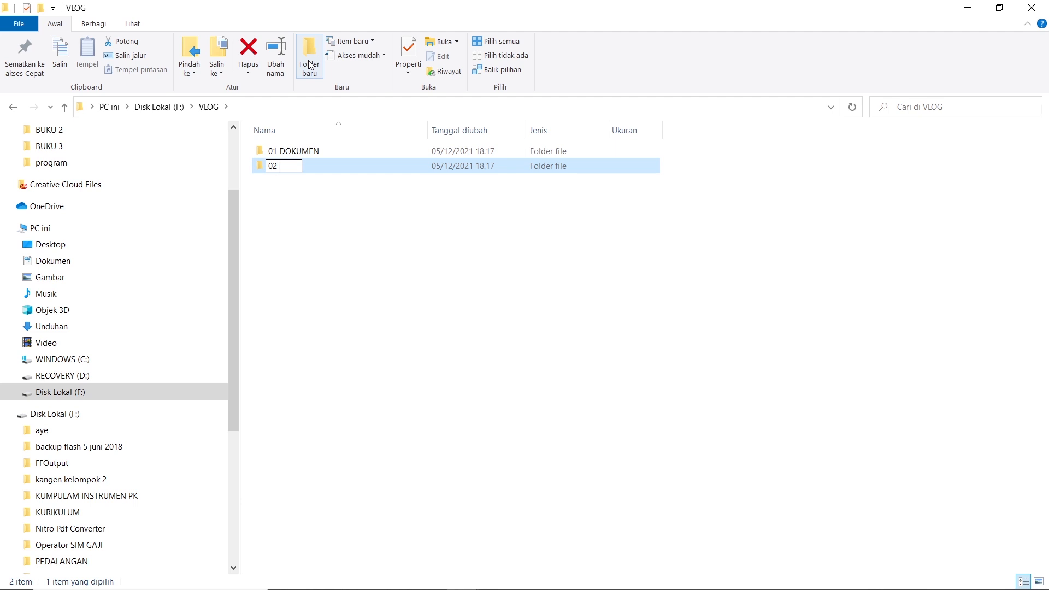
text(MATERIAL)
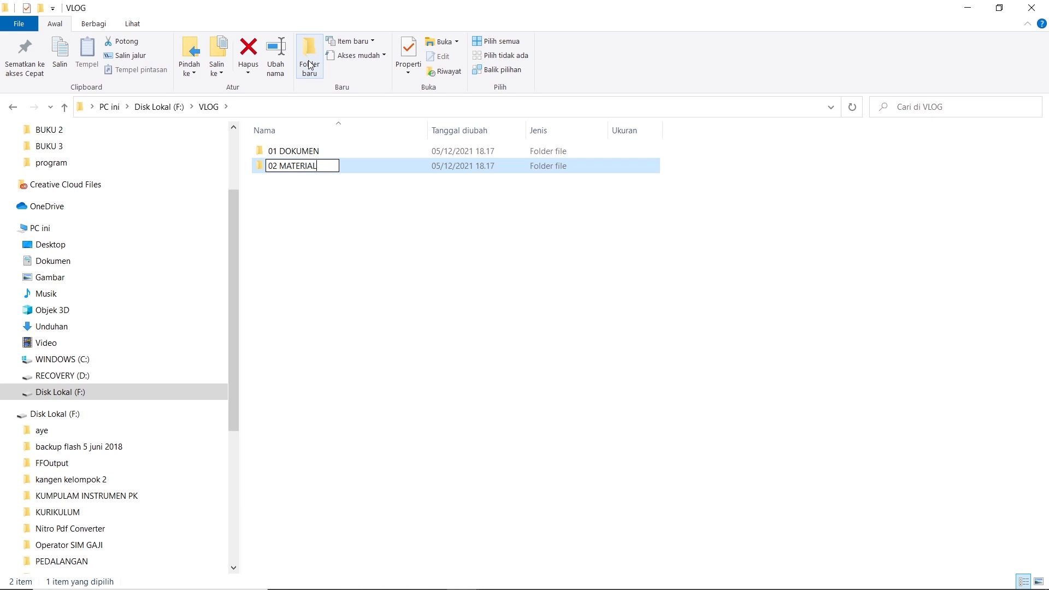
key(Return)
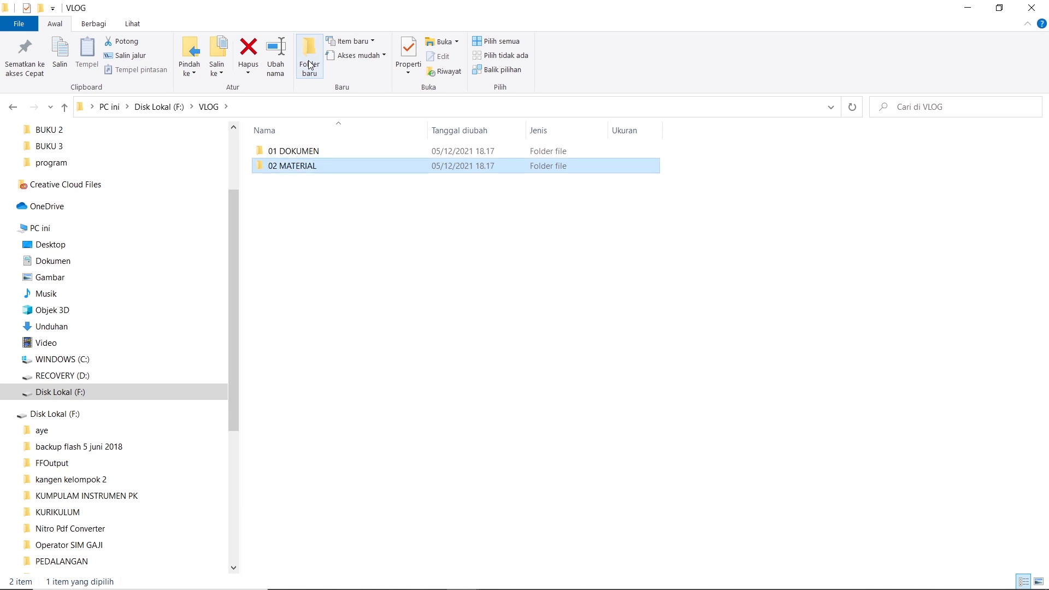
Create a third subfolder in VLOG named 03 PR_BIN.
click(309, 60)
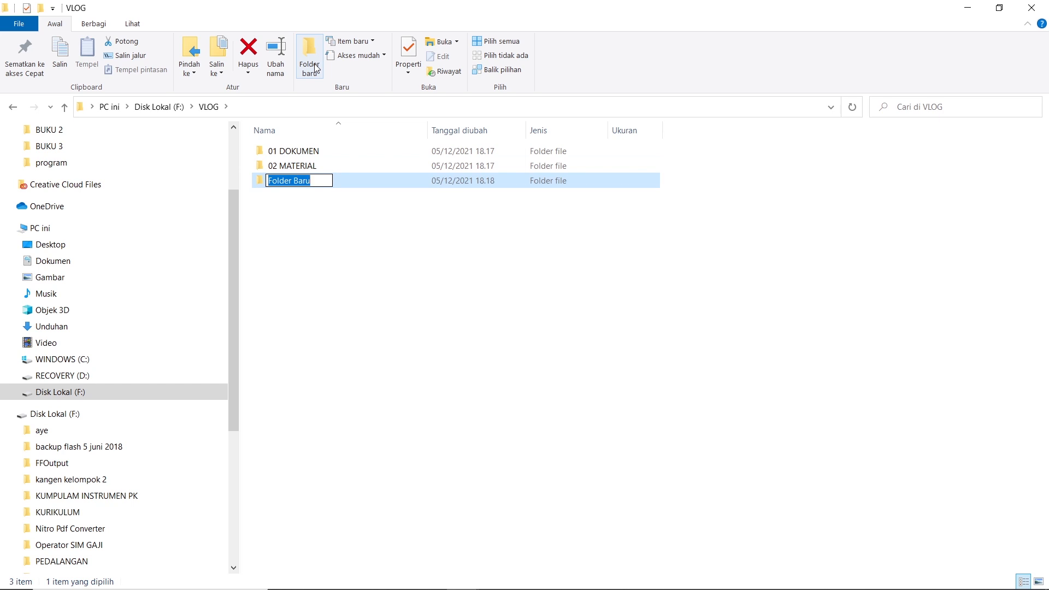
text(03)
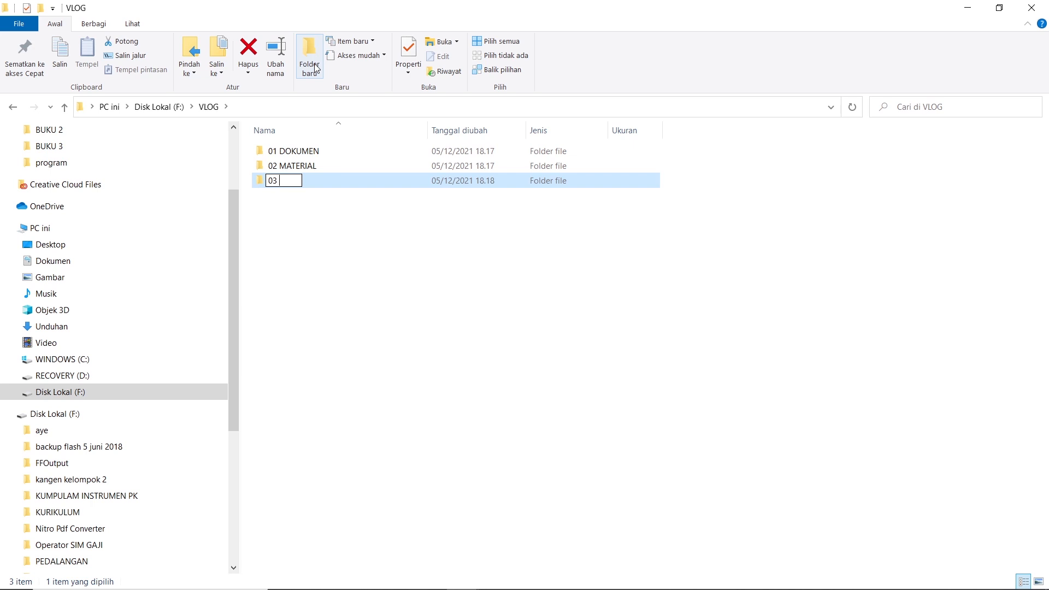
text(PR_ BIN)
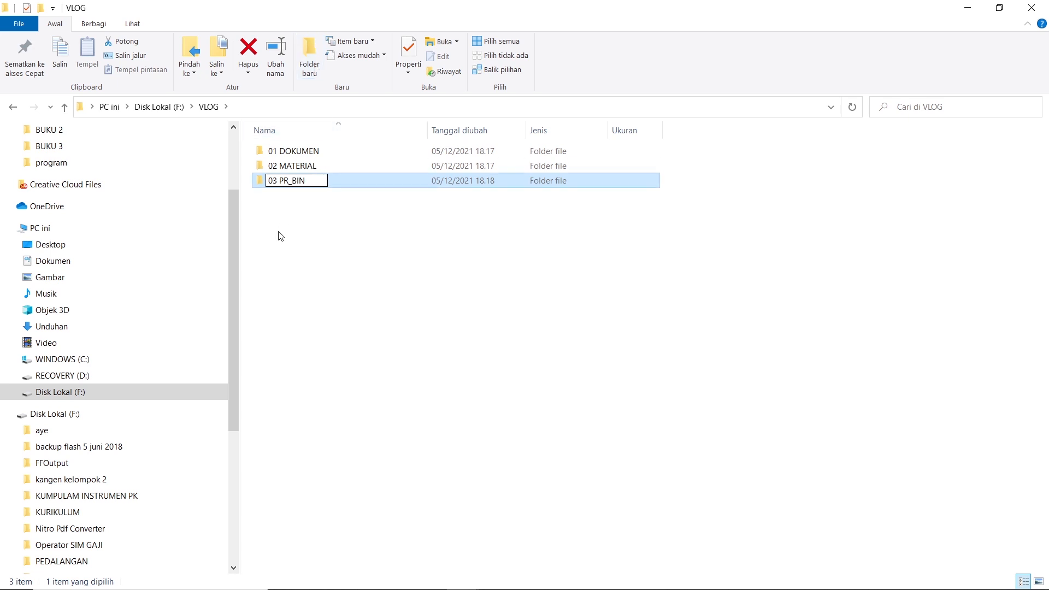
key(Return)
Create a fourth subfolder in VLOG named 04 PROJECT.
click(309, 54)
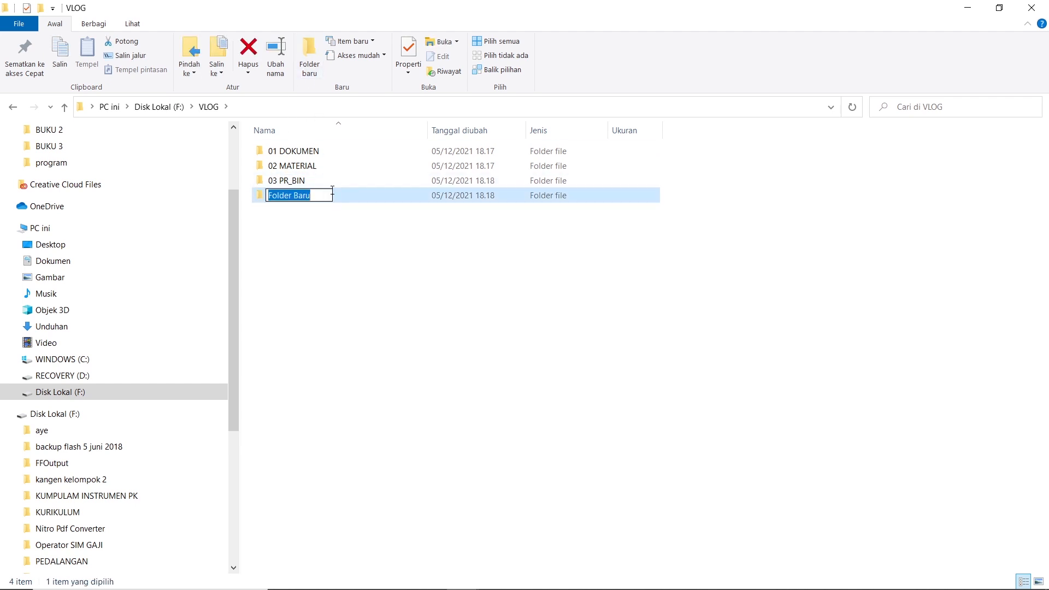
text(04)
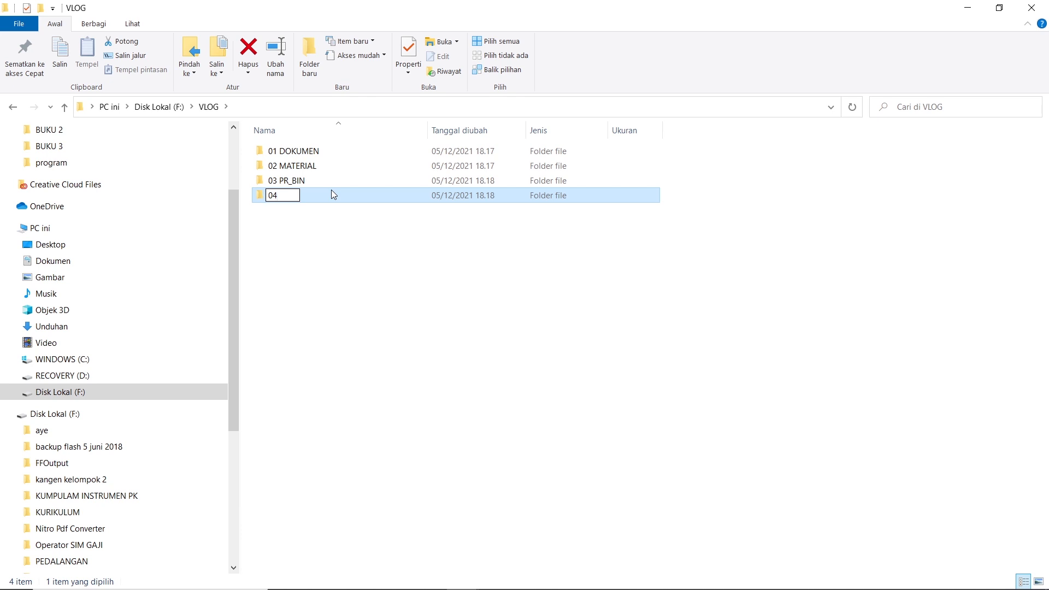
text( PROJECT)
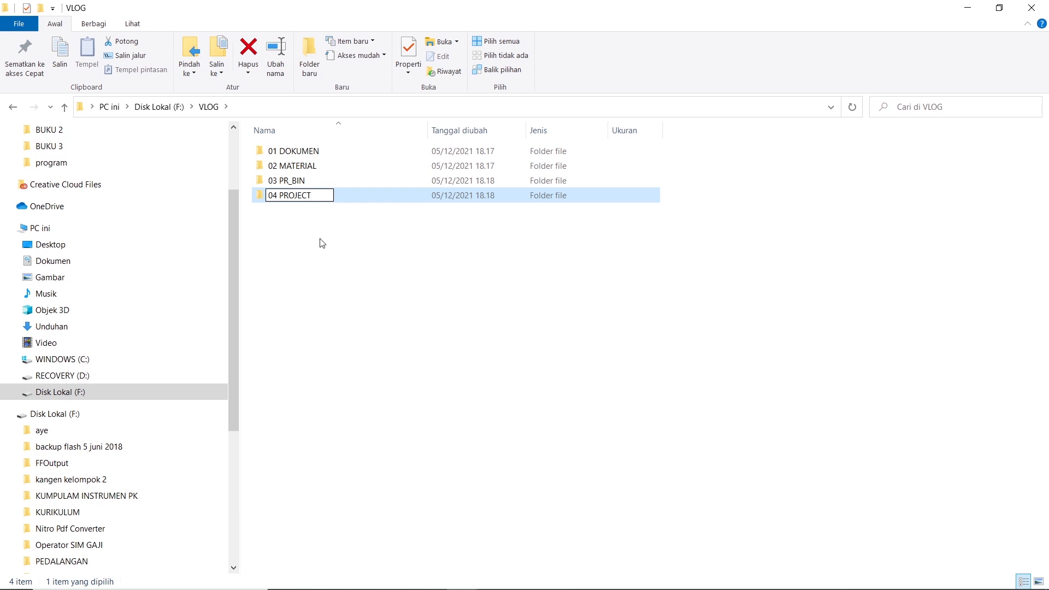
click(317, 152)
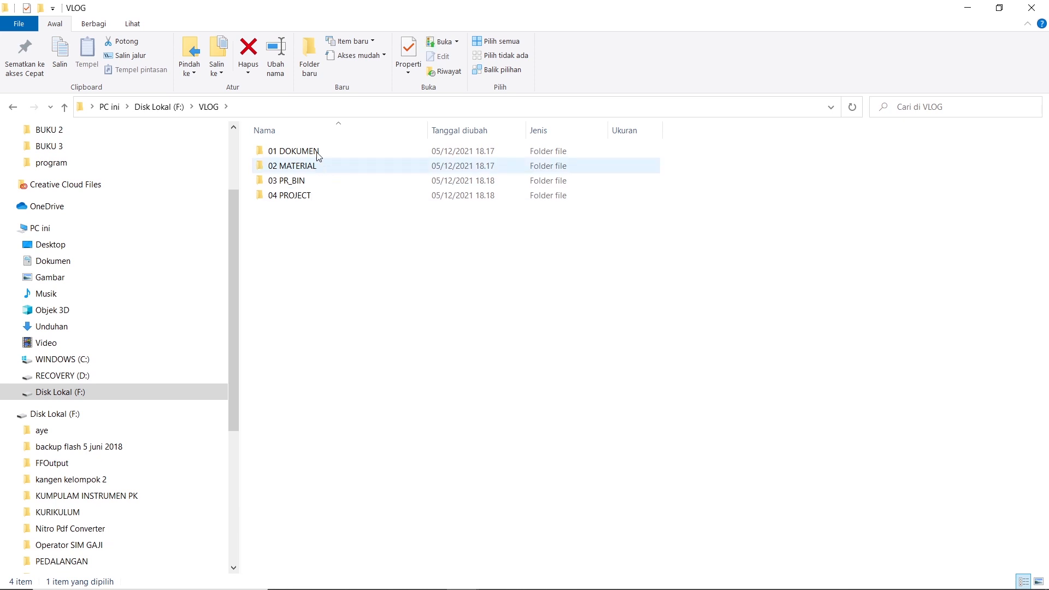
Create a fifth subfolder in VLOG and name it 05 SOUND.
click(308, 60)
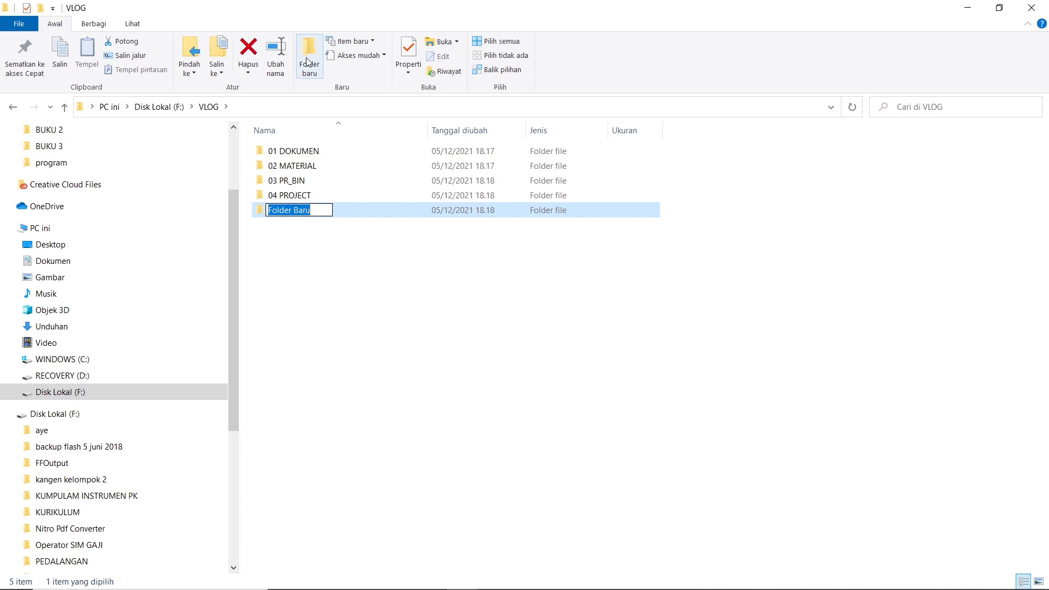
text(05)
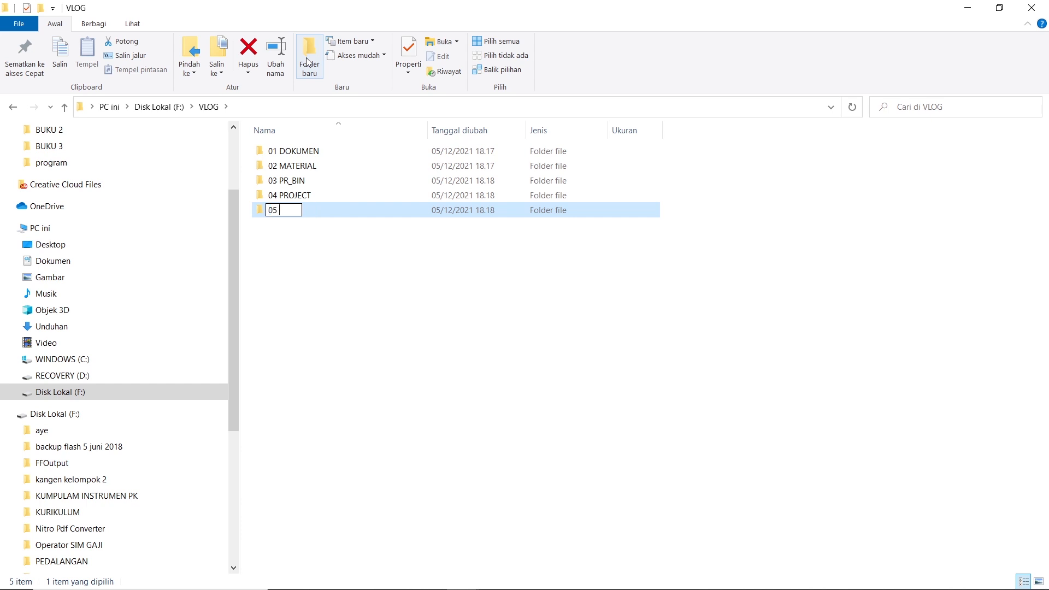
key(Return)
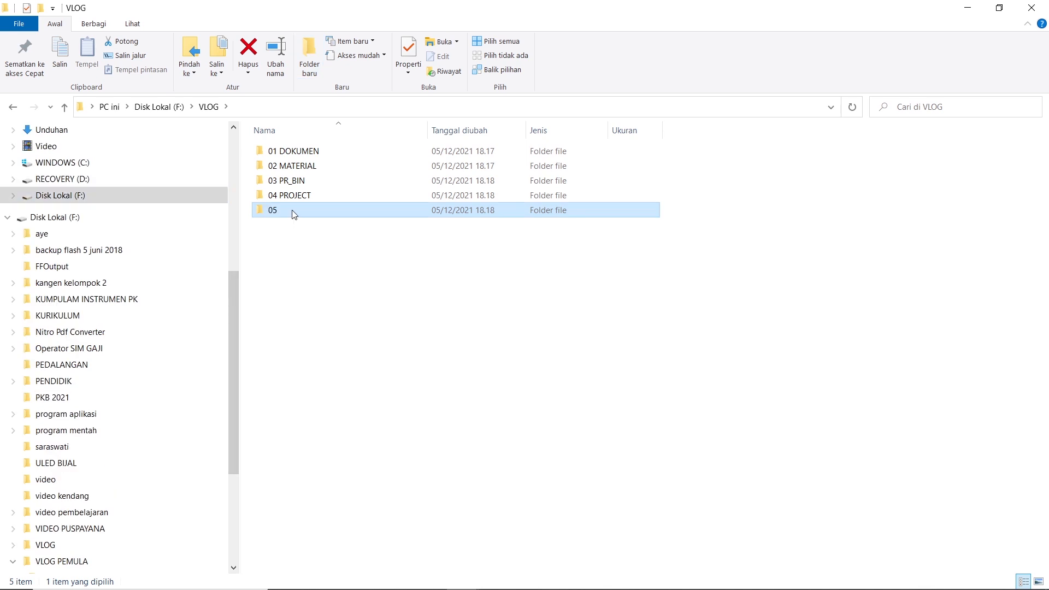
click(293, 212)
click(293, 209)
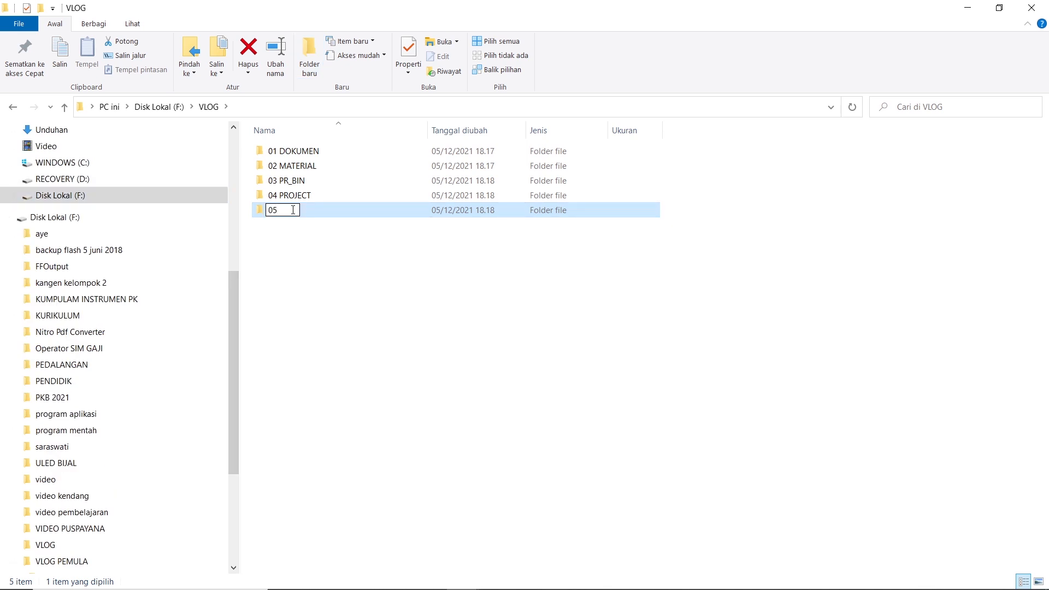
text(SOUND)
key(Return)
Create a sixth subfolder in VLOG named 06 MUSIK.
click(308, 57)
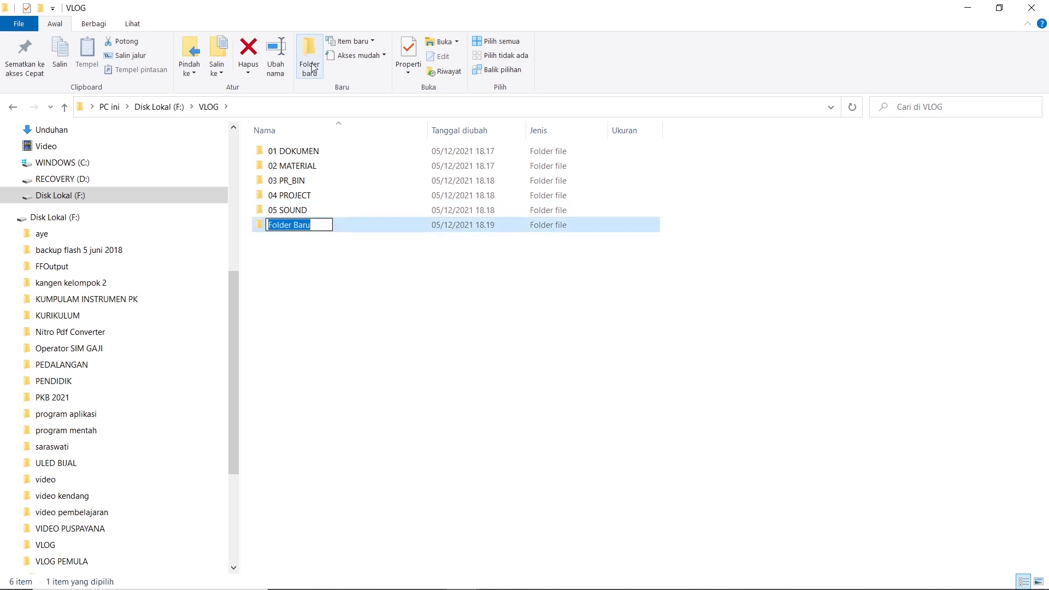
text(06 )
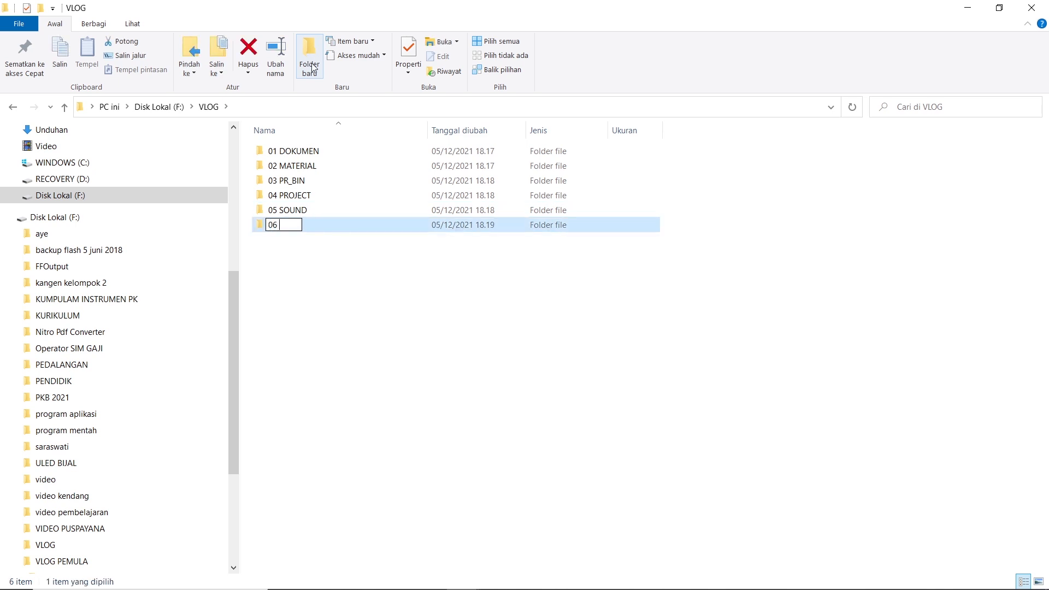
text(MUSIK)
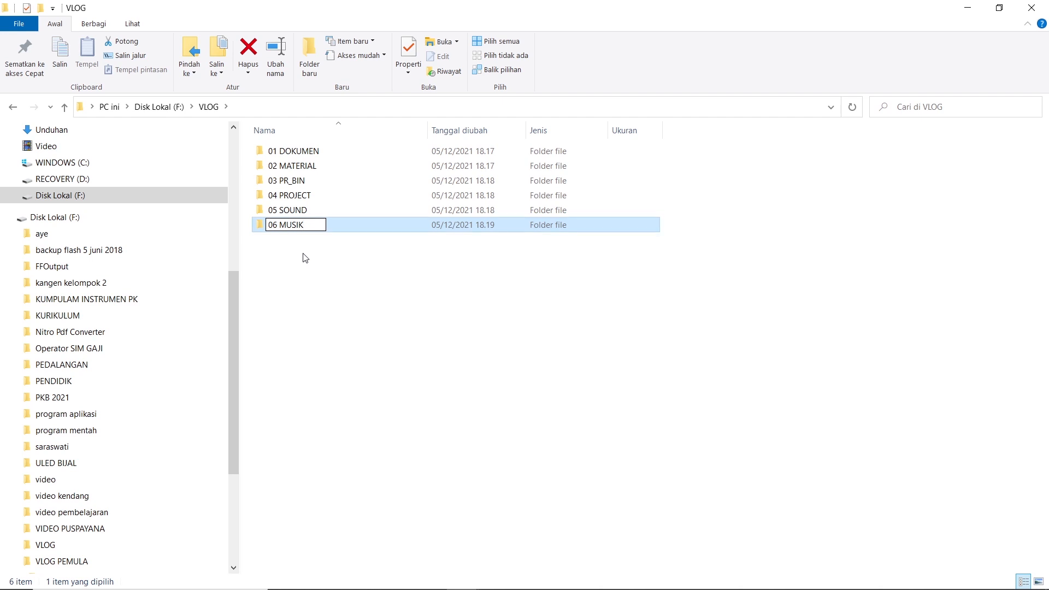
click(305, 242)
Create a seventh subfolder in VLOG and name it 07 GRAFIS.
click(309, 60)
text(07 GRAPHIC)
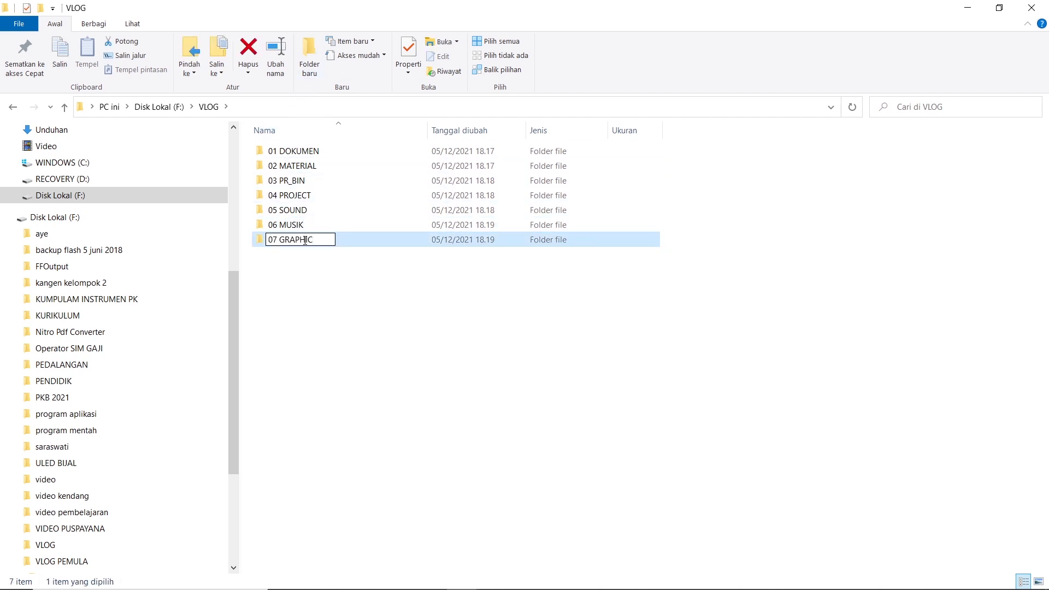
key(BackSpace)
key(BackSpace)
key(BackSpace)
key(BackSpace)
text(FIS)
Create an eighth subfolder in VLOG named 08 EKSPORT.
click(307, 61)
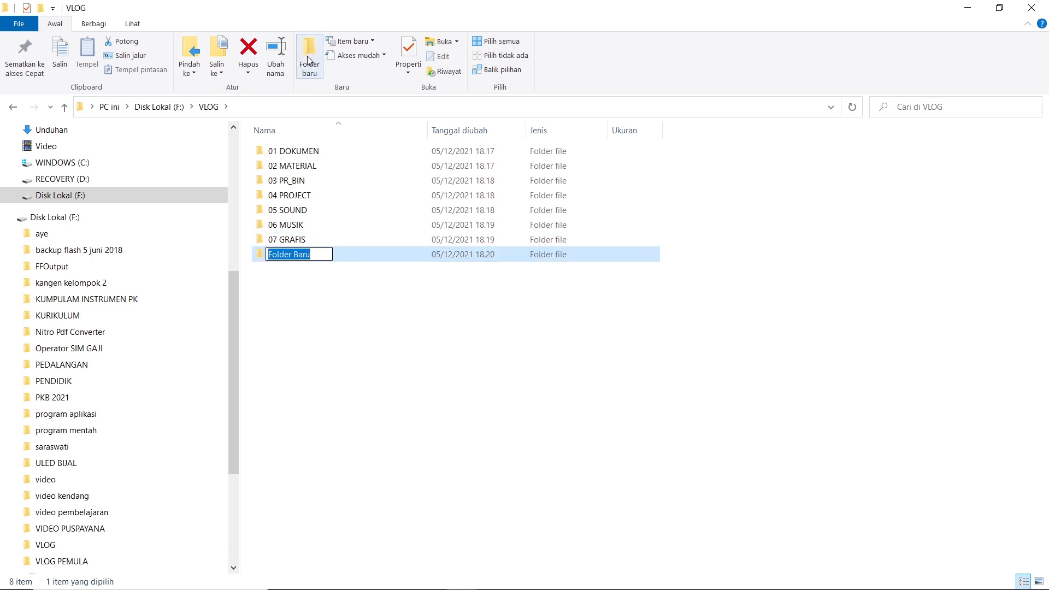
text(08 EKSPORT)
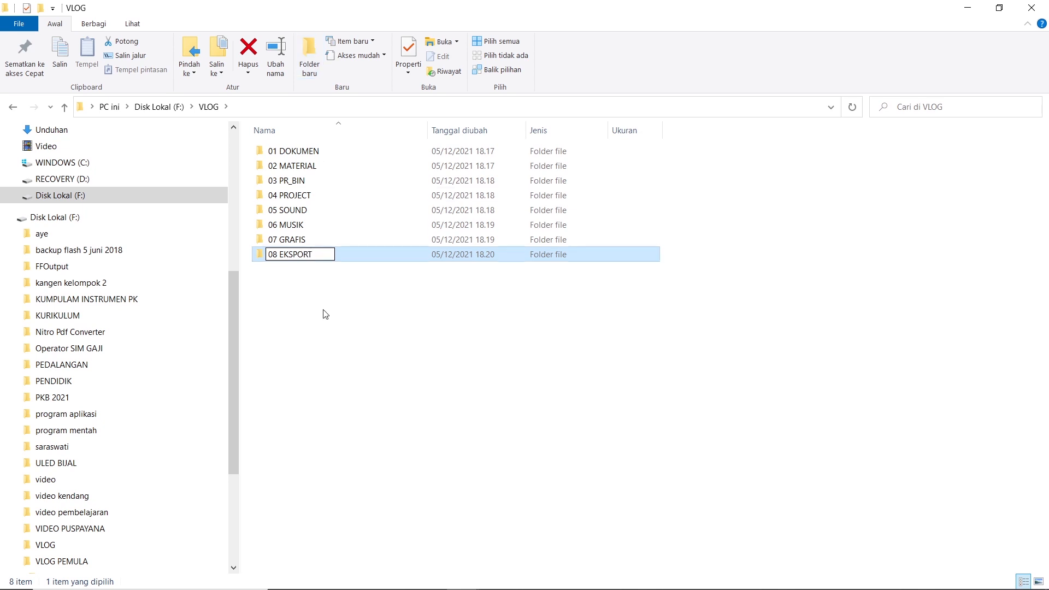
click(356, 338)
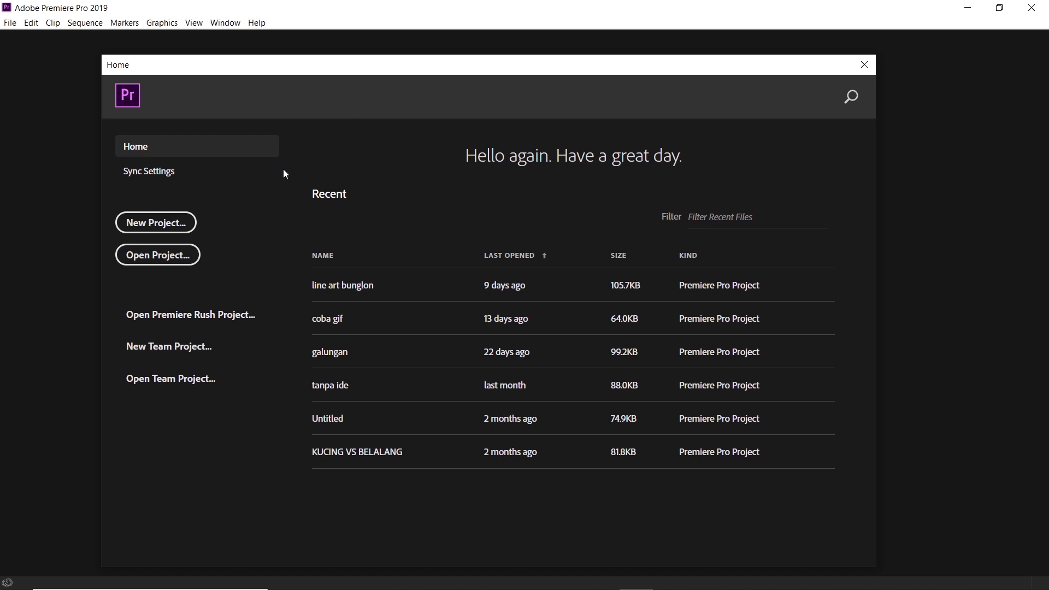
In Adobe Premiere Pro, start a new project and name it BELAJAR EDITING VLOG.
click(172, 224)
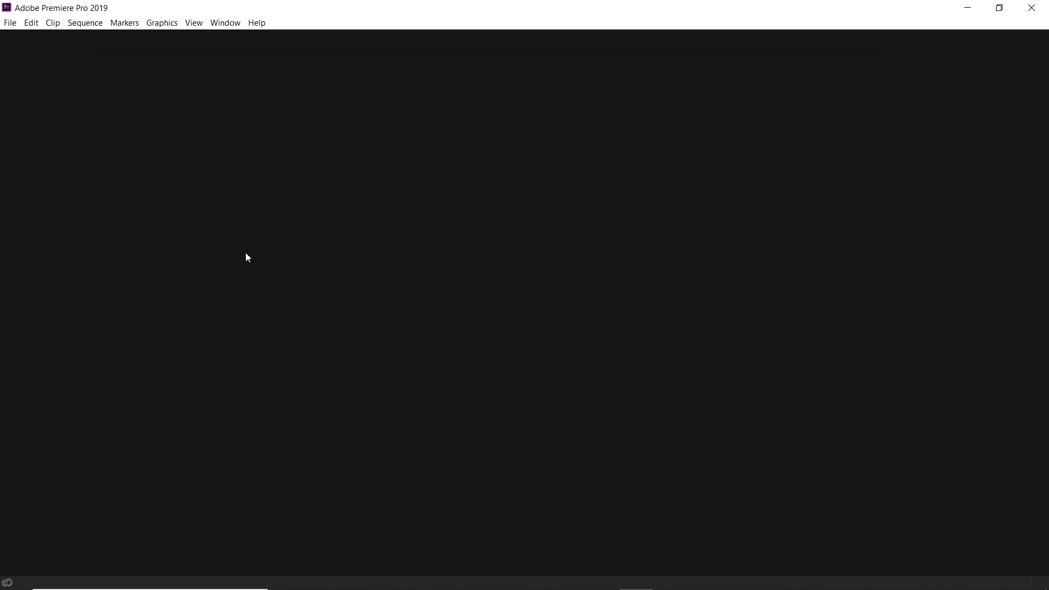
text(BELA)
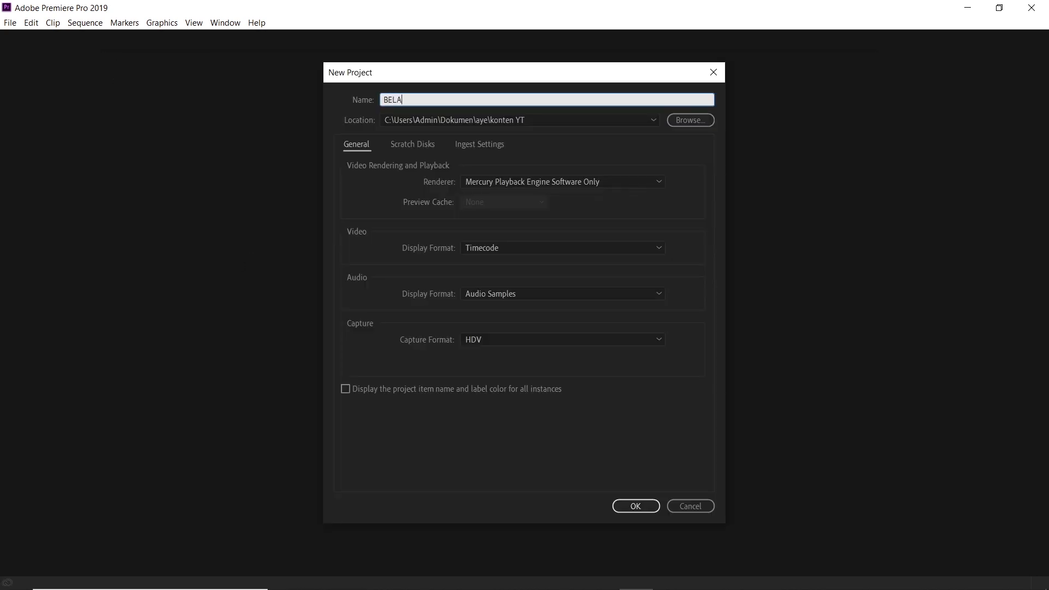
text(JAR EDITING V)
text(G)
Set the new project's location to the 04 PROJECT folder inside VLOG on drive F:.
click(700, 123)
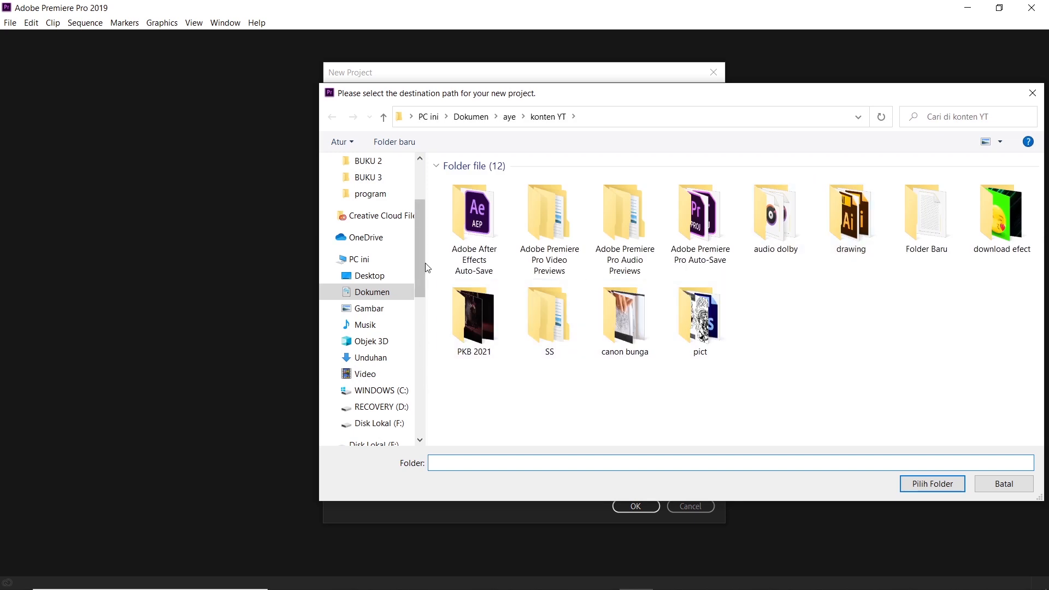
click(373, 423)
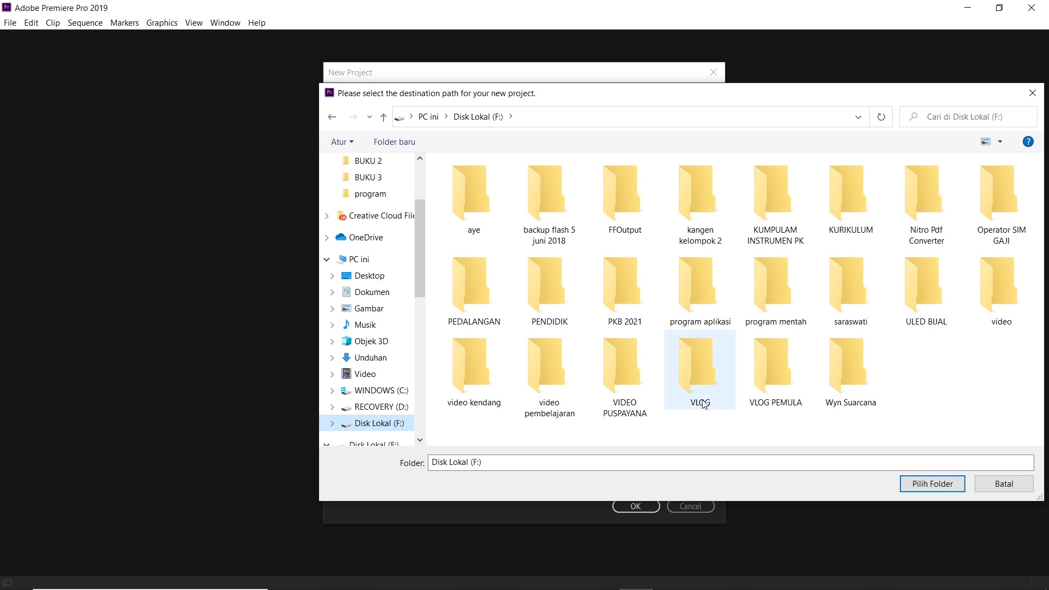
double_click(700, 370)
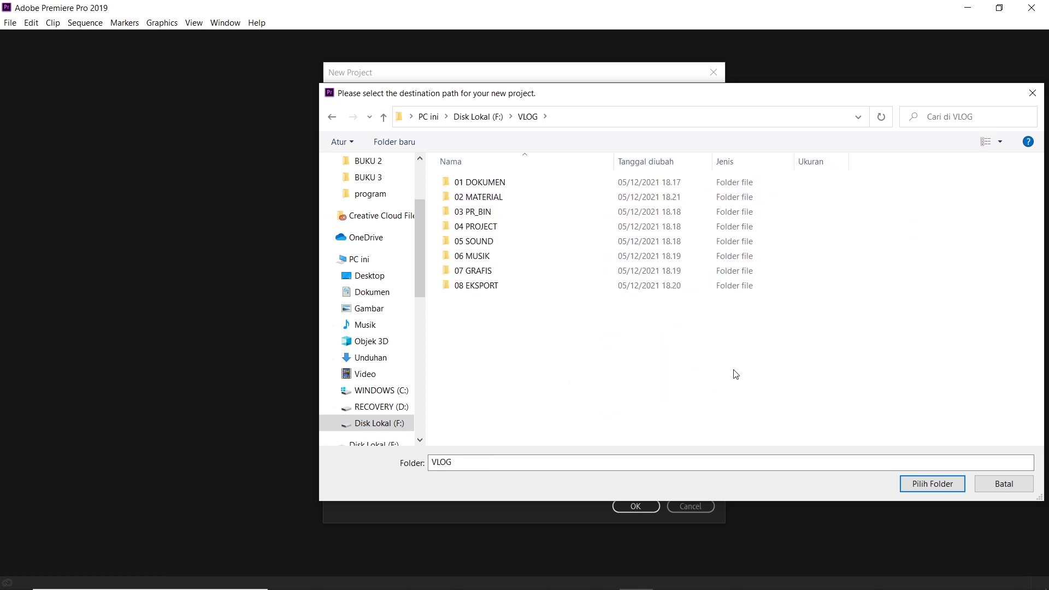
double_click(483, 230)
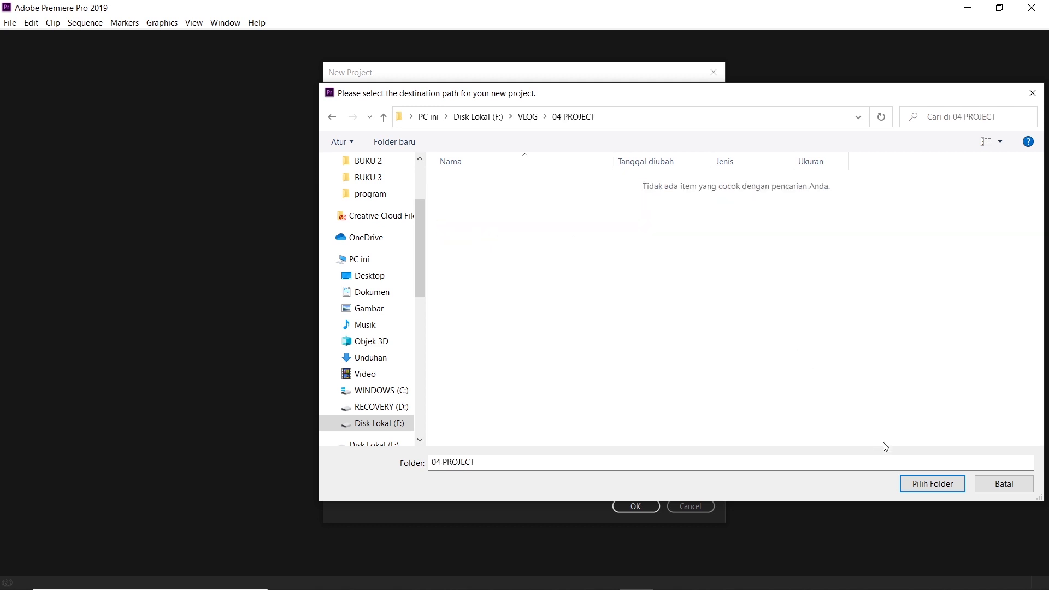
click(908, 480)
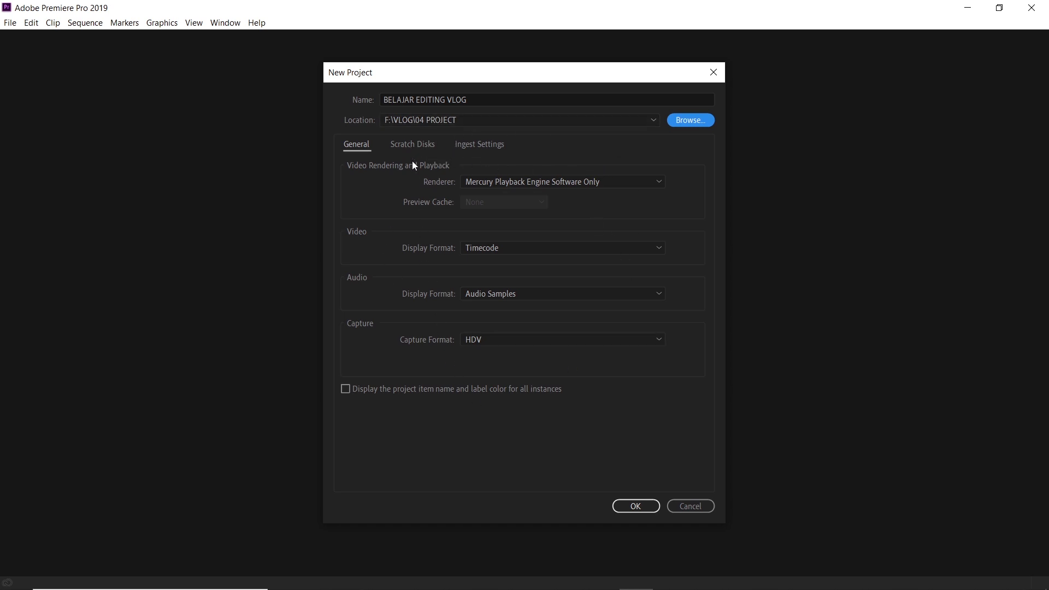
Set the Captured Video scratch disk to the folder F:\VLOG\03 PR_BIN.
click(413, 145)
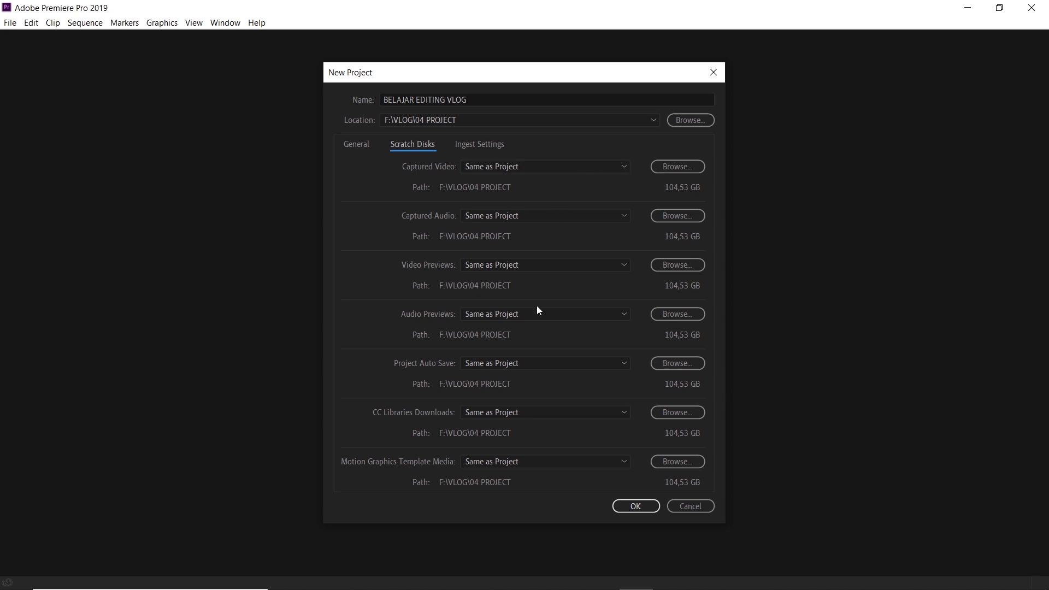
click(668, 167)
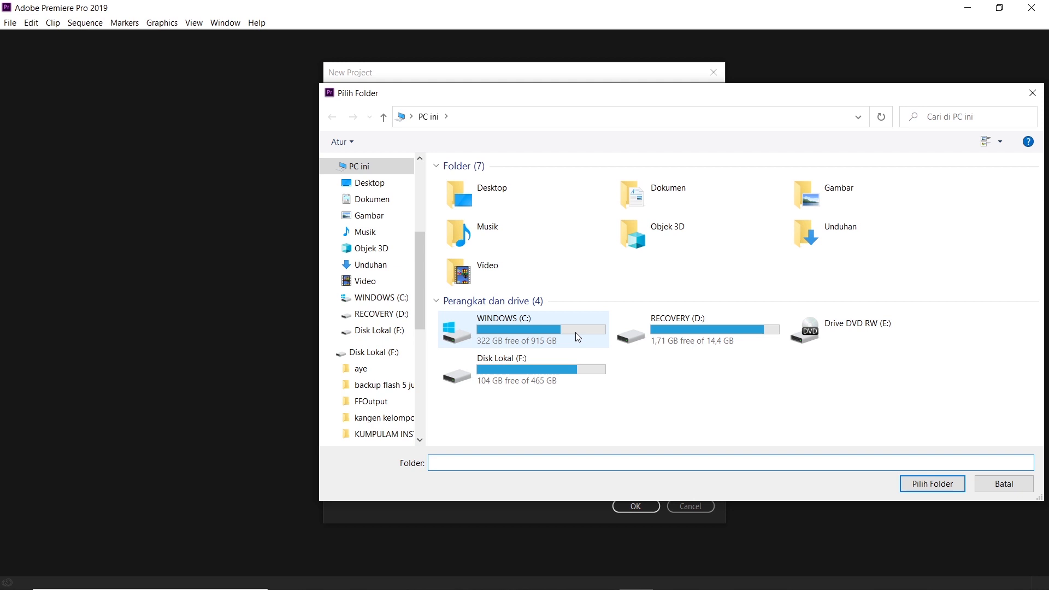
double_click(553, 390)
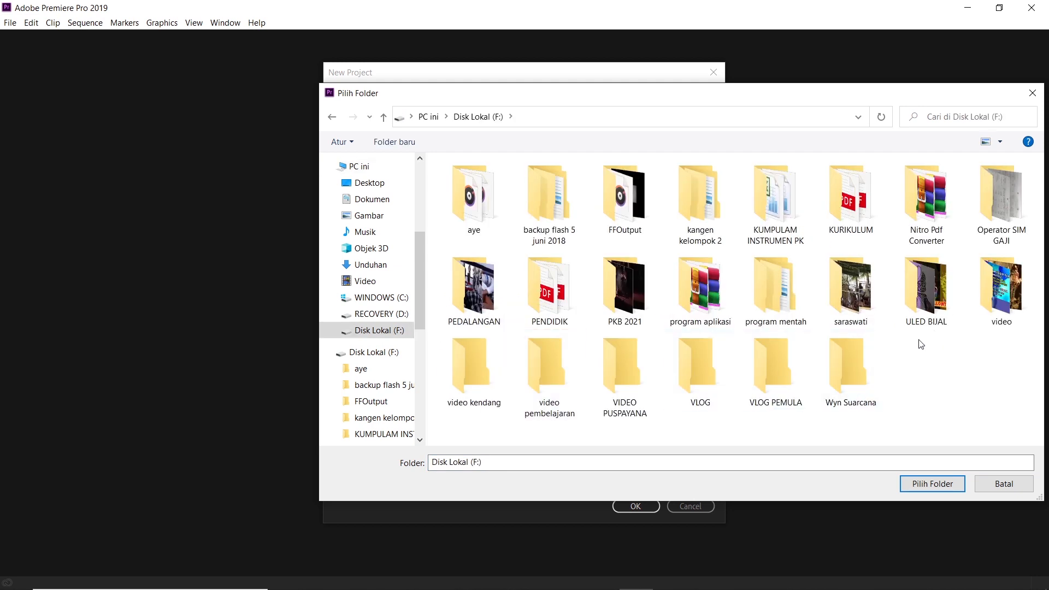
double_click(704, 374)
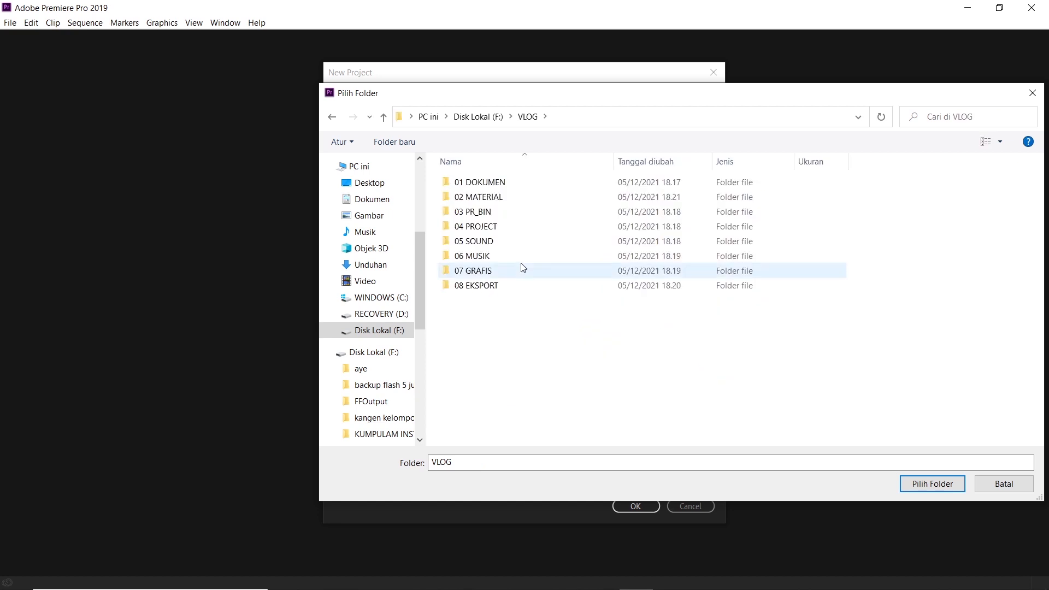
double_click(471, 213)
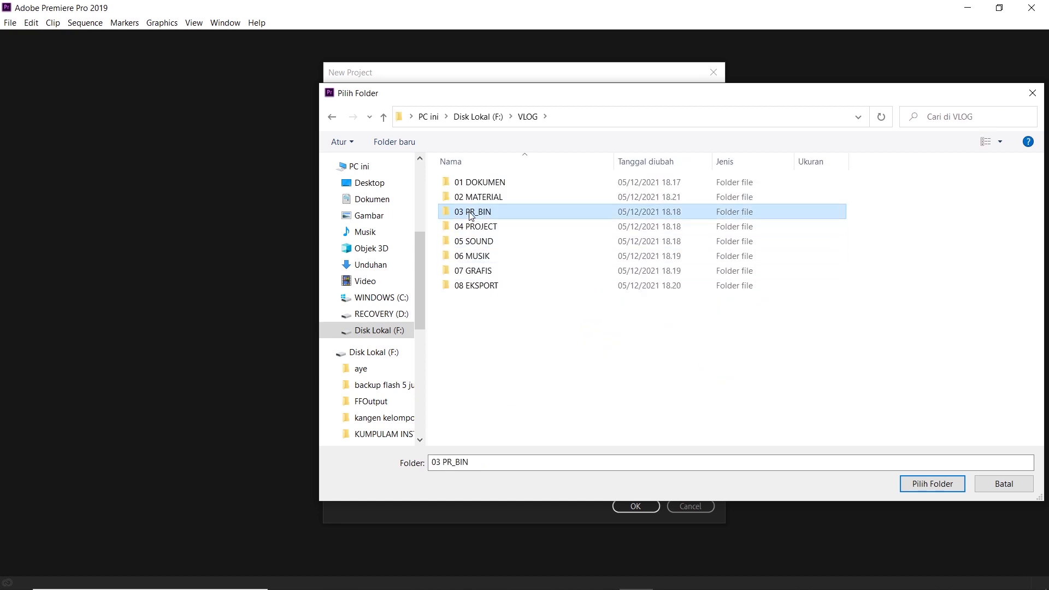
click(920, 482)
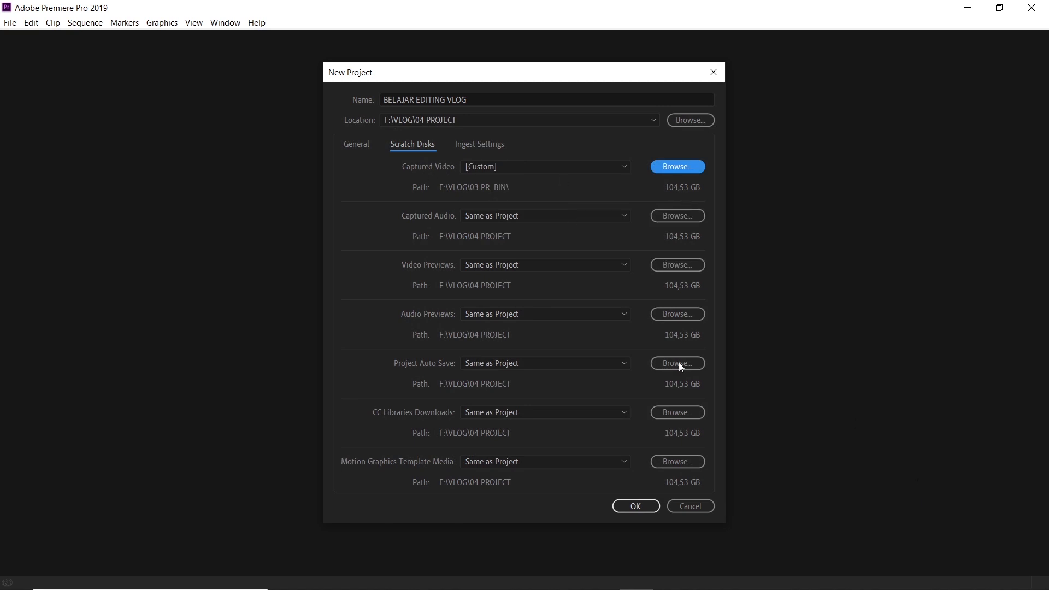
Point the Captured Audio, Video Previews, Audio Previews and Project Auto Save scratch disks to F:\VLOG\03 PR_BIN.
click(682, 217)
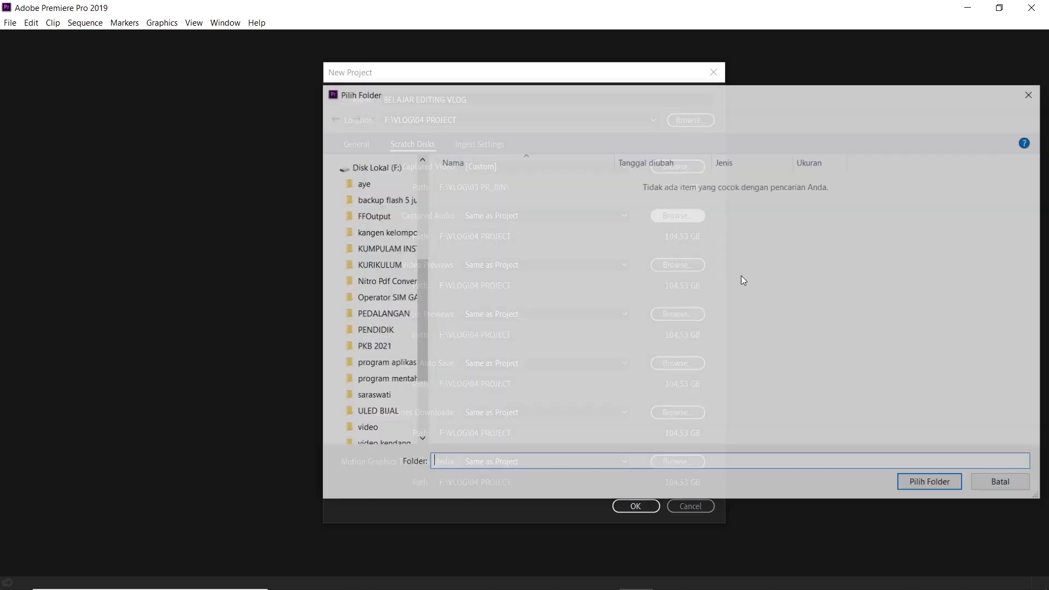
click(910, 483)
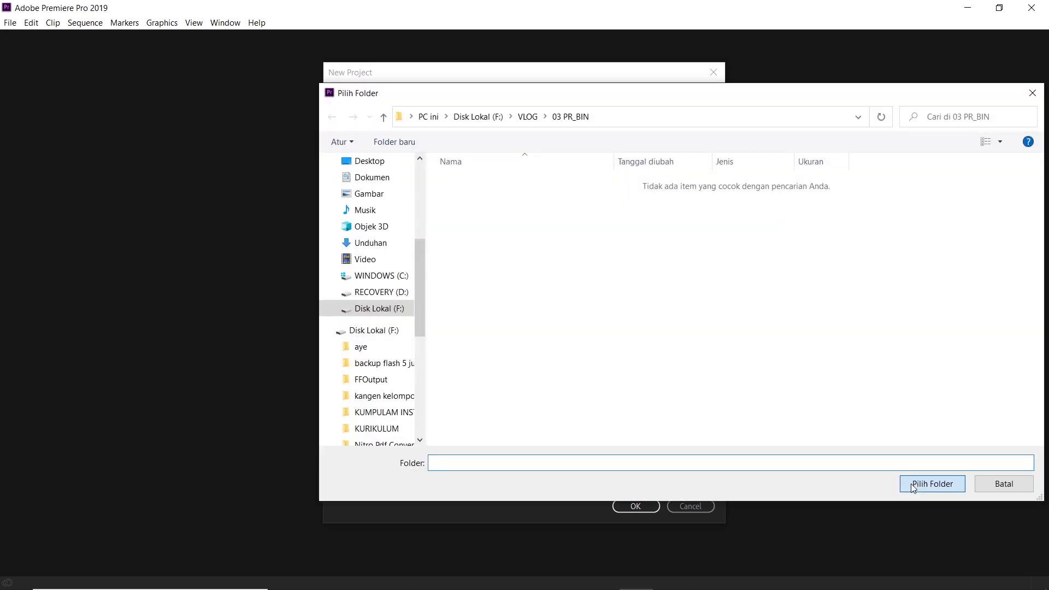
click(676, 266)
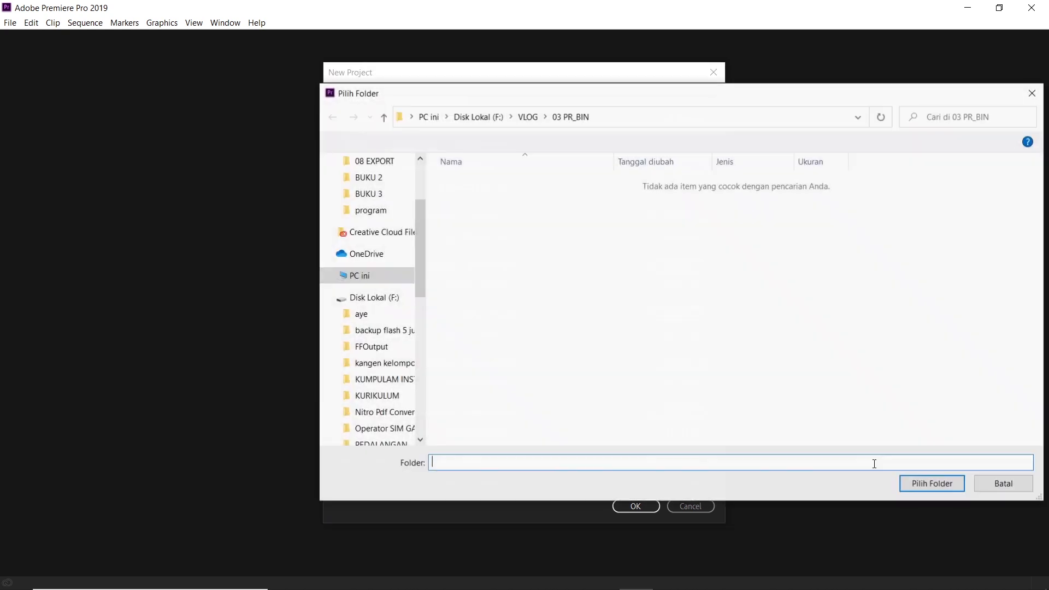
click(908, 486)
click(672, 314)
click(904, 484)
click(663, 366)
click(907, 483)
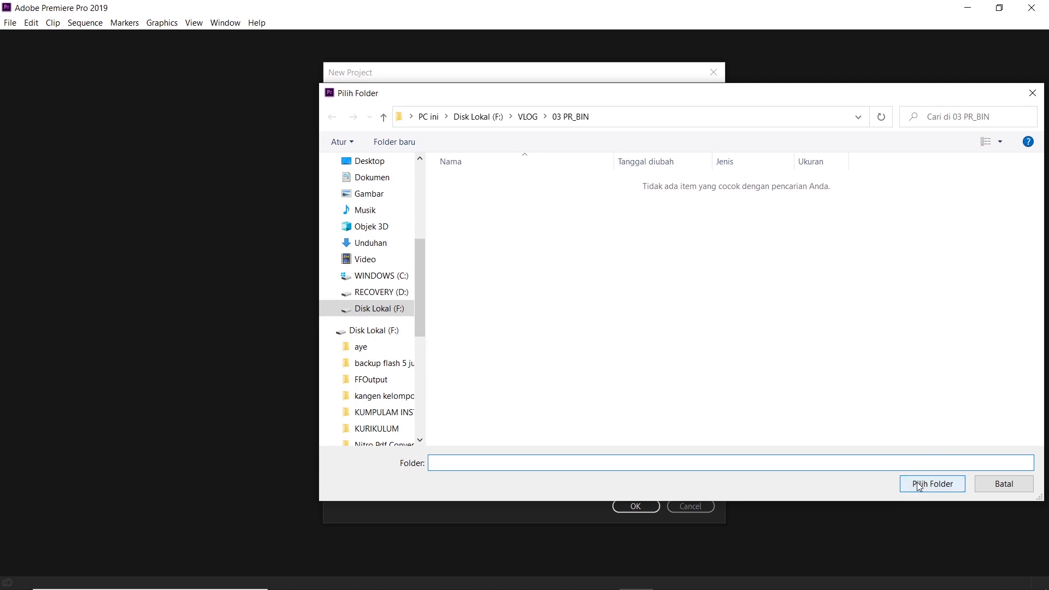
Set CC Libraries Downloads and Motion Graphics Template Media to F:\VLOG\03 PR_BIN and create the project.
click(677, 413)
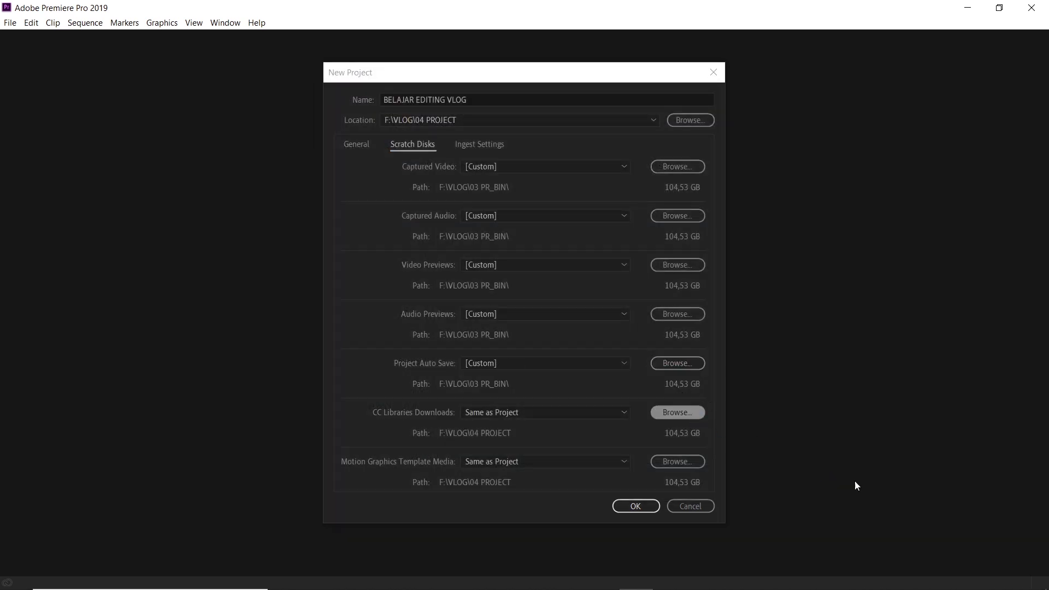
click(917, 478)
click(679, 461)
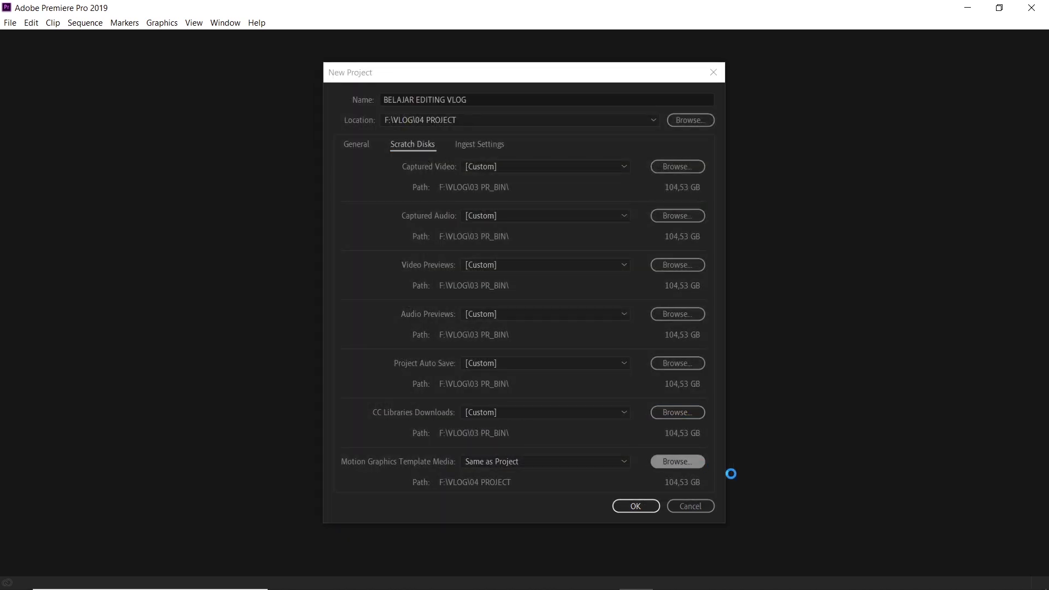
click(918, 485)
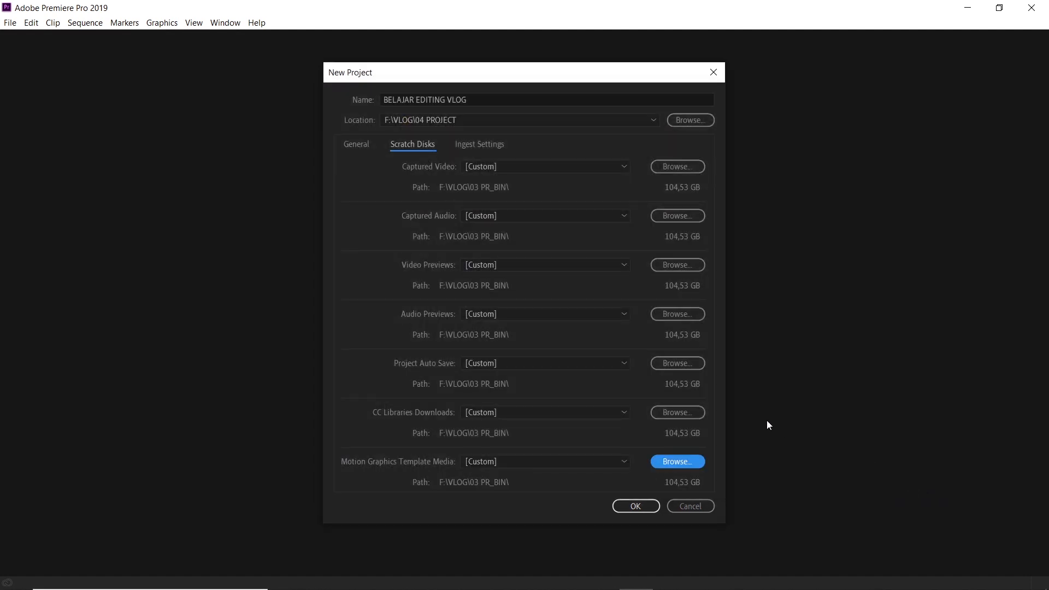
click(635, 506)
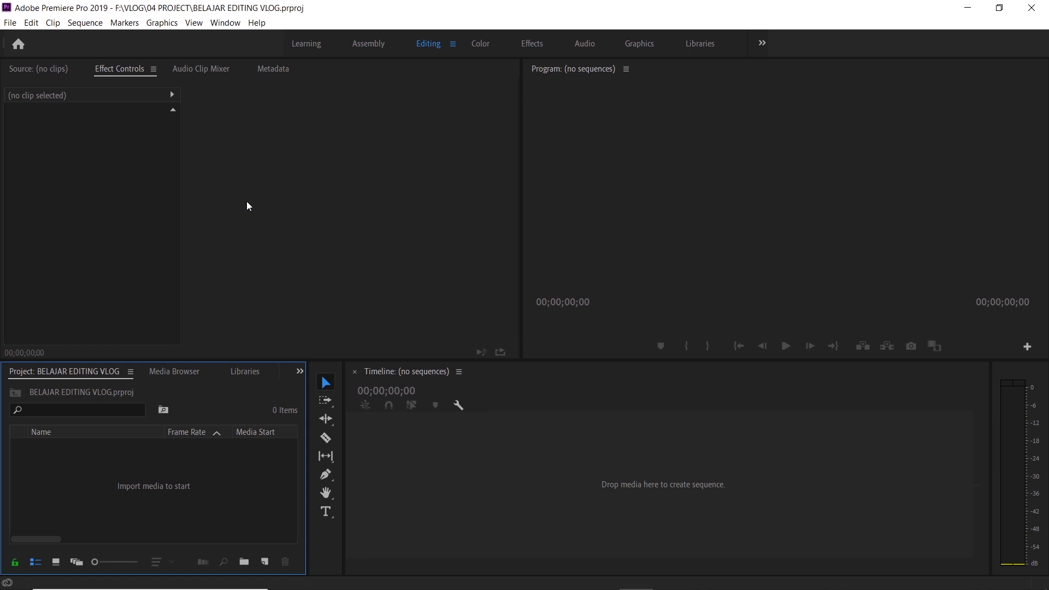
Set the Auto Save preferences to save every 5 minutes with a maximum of 100 project versions.
click(31, 23)
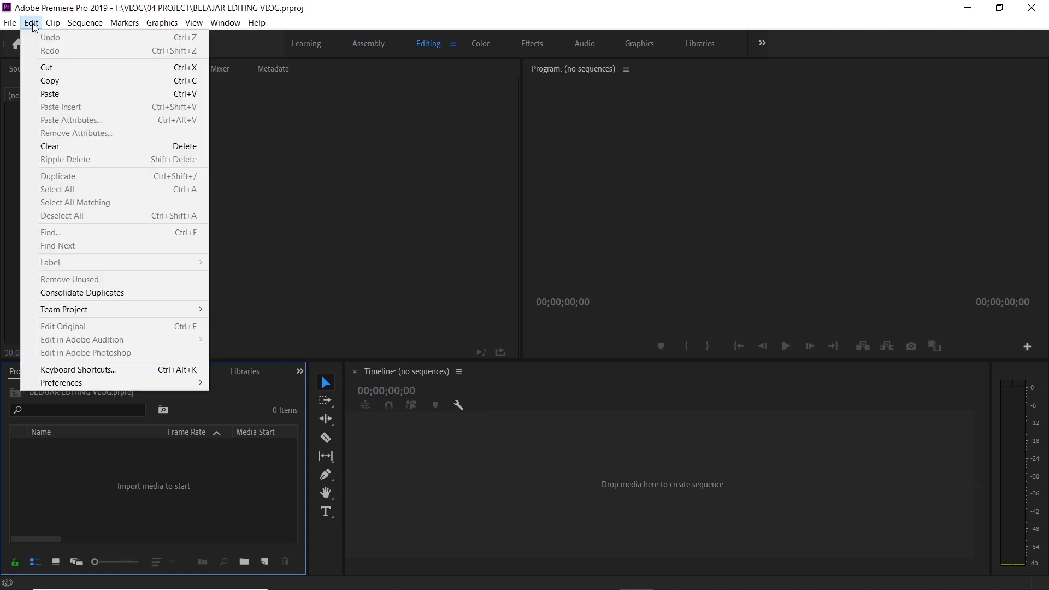
mouse_move(94, 381)
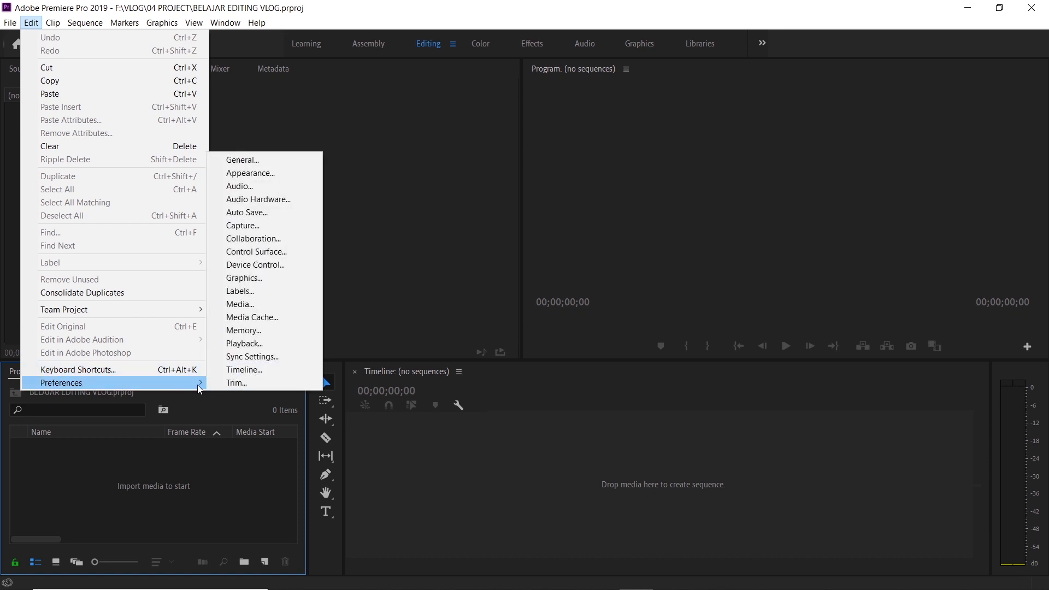
click(263, 214)
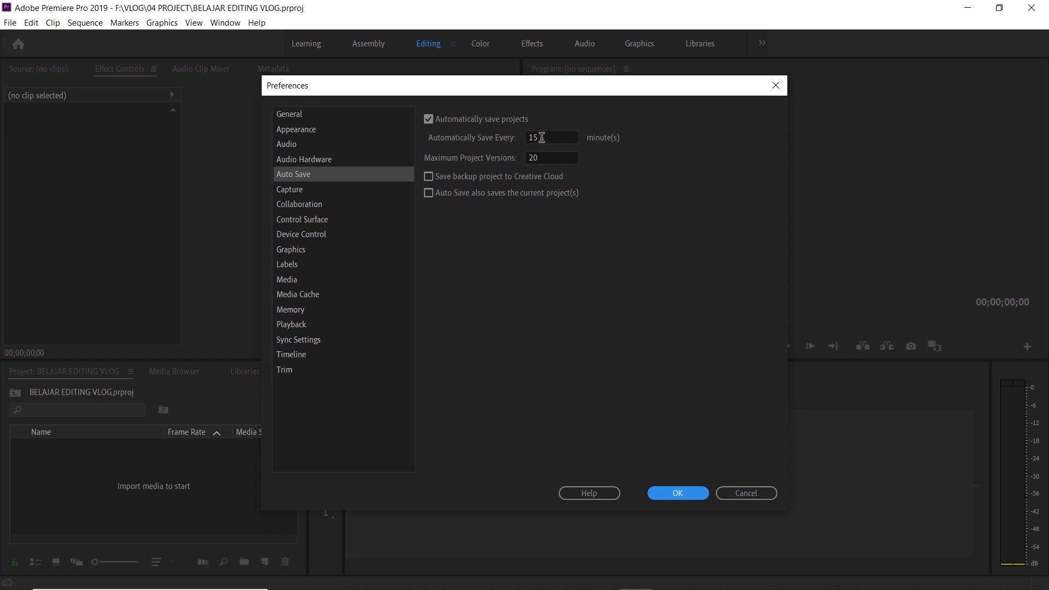
drag(542, 138, 529, 141)
text(5)
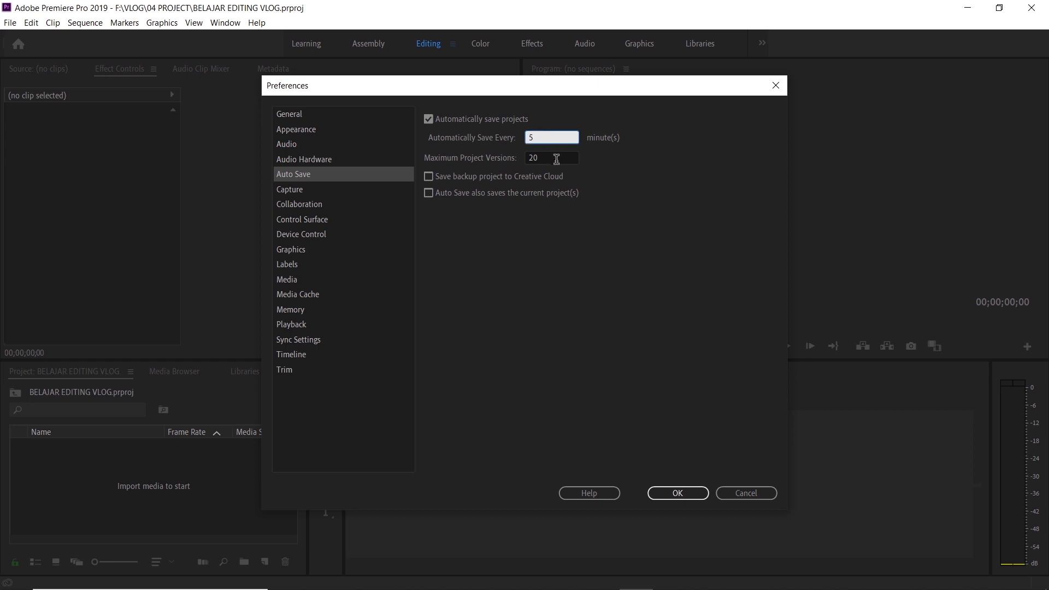
drag(556, 159, 523, 160)
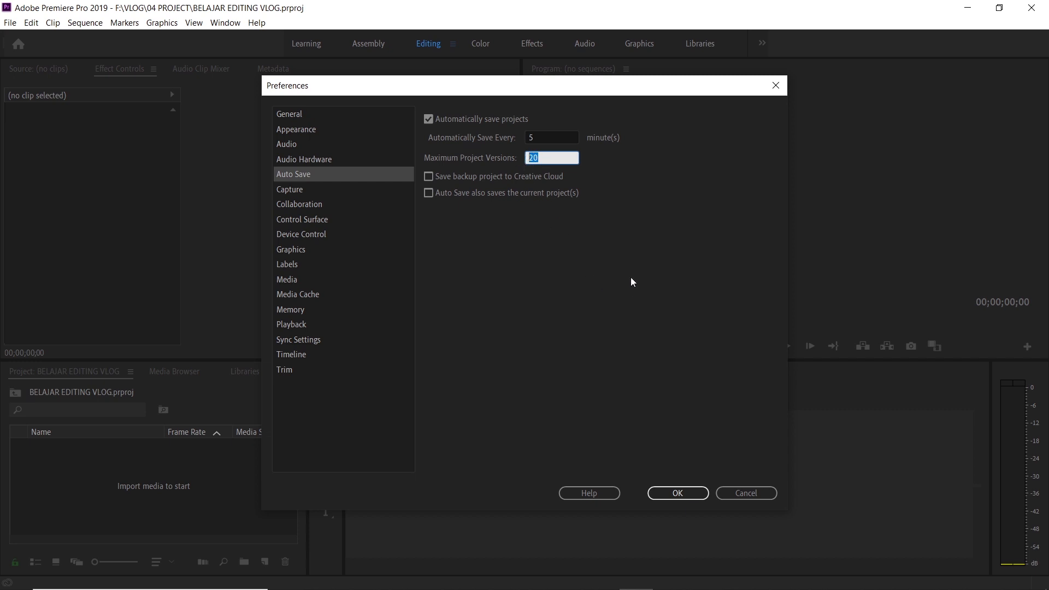
text(100)
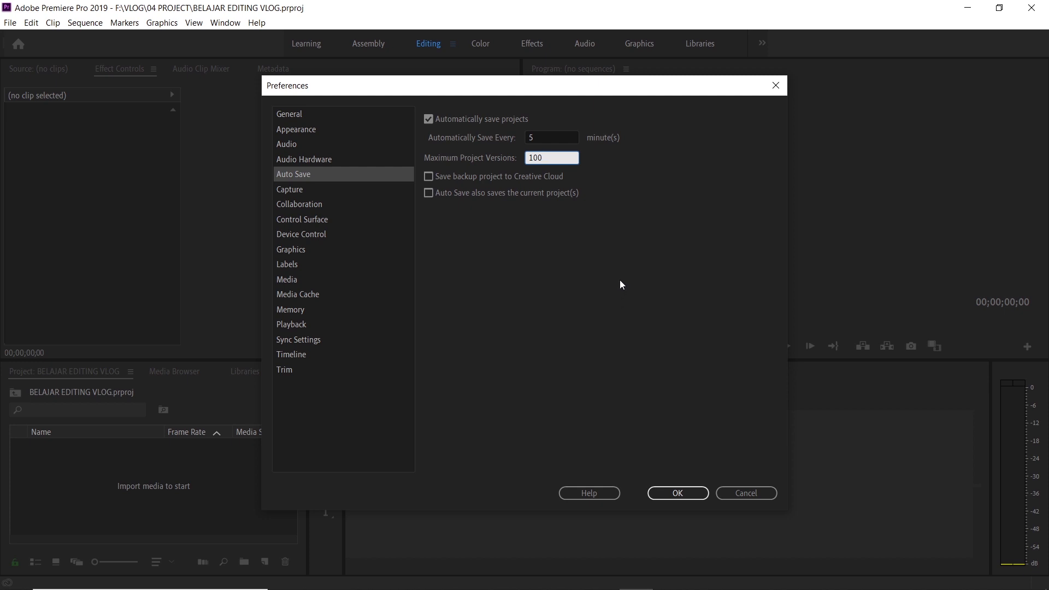
click(678, 494)
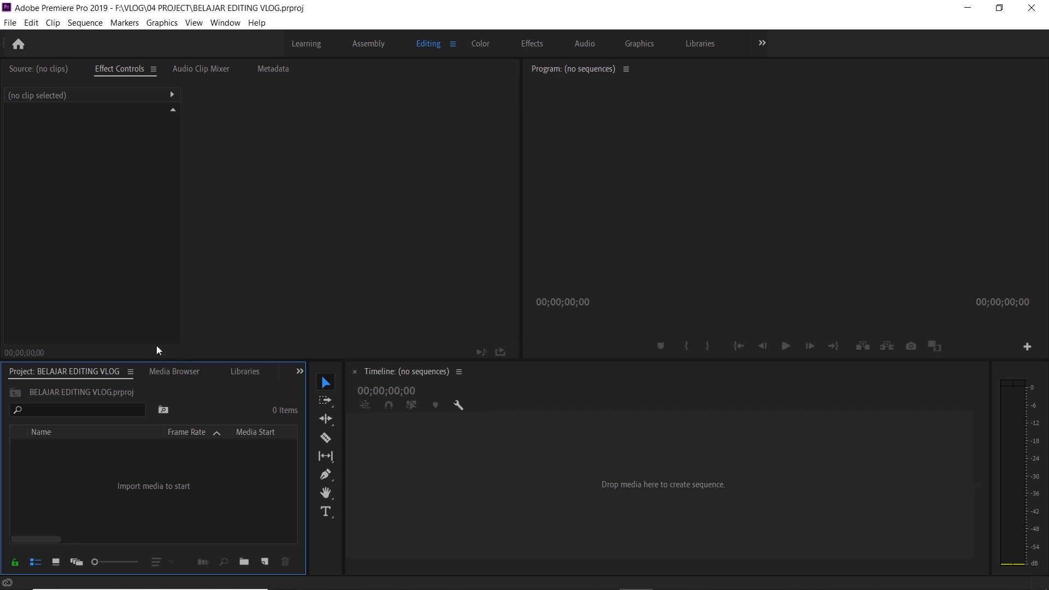
Create a bin in the project and name it SEQUENCE.
right_click(94, 478)
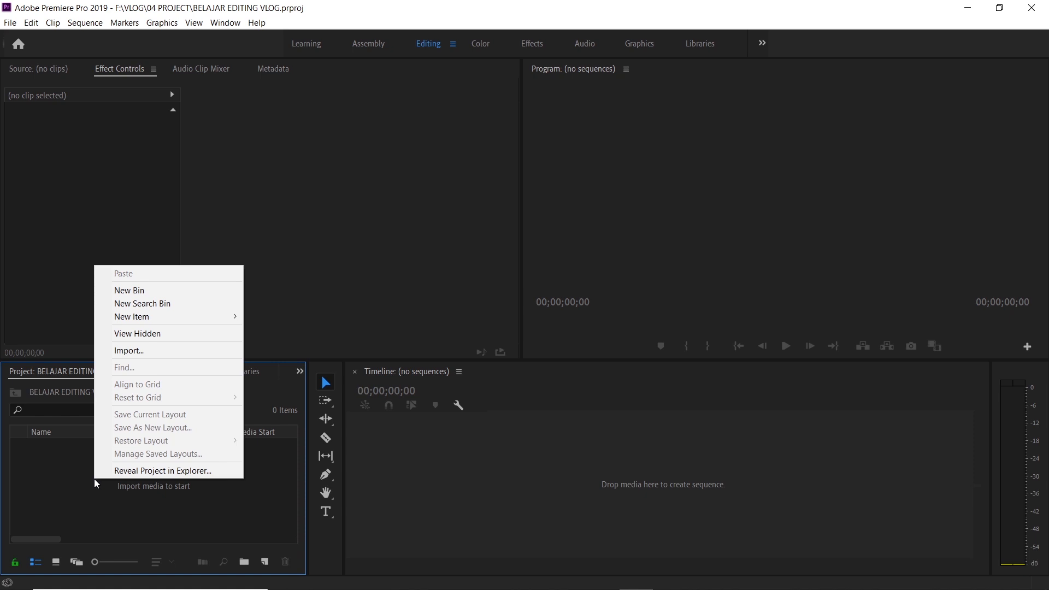
click(132, 297)
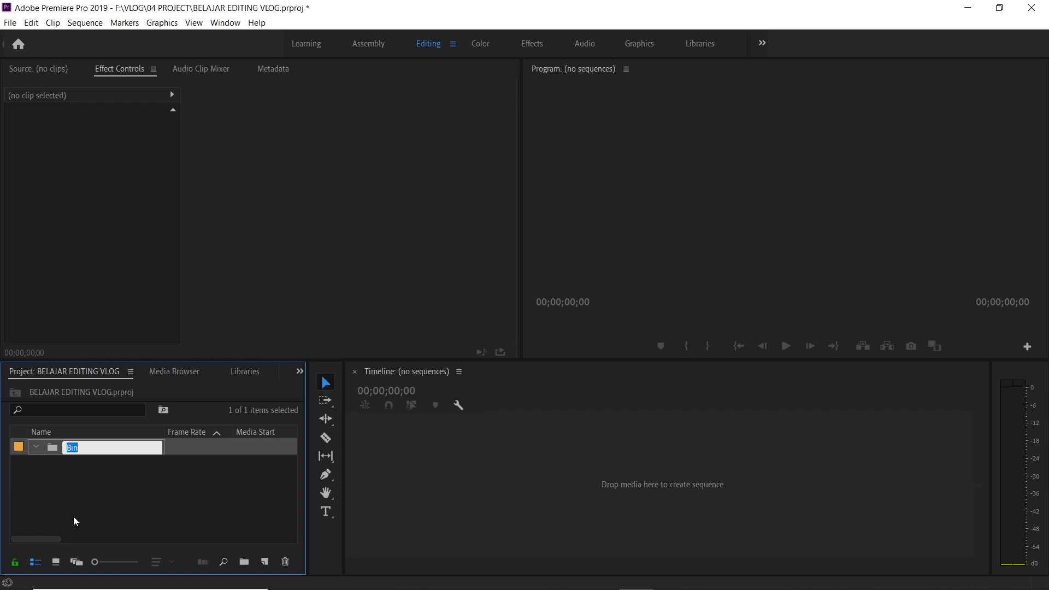
text(SEQUENCE)
click(93, 494)
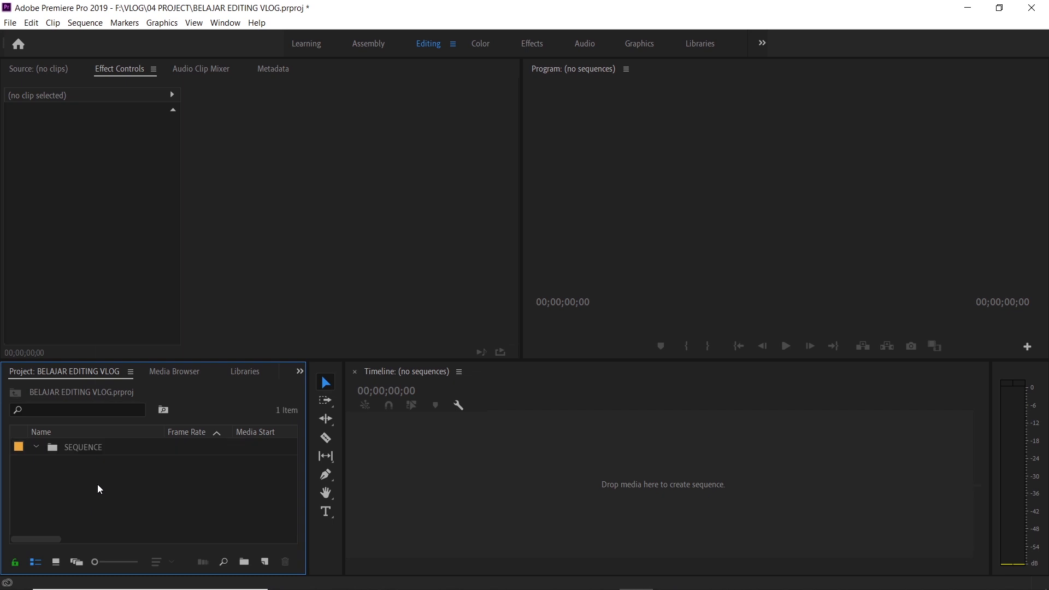
Create a second bin in the project named VEDEO.
right_click(98, 484)
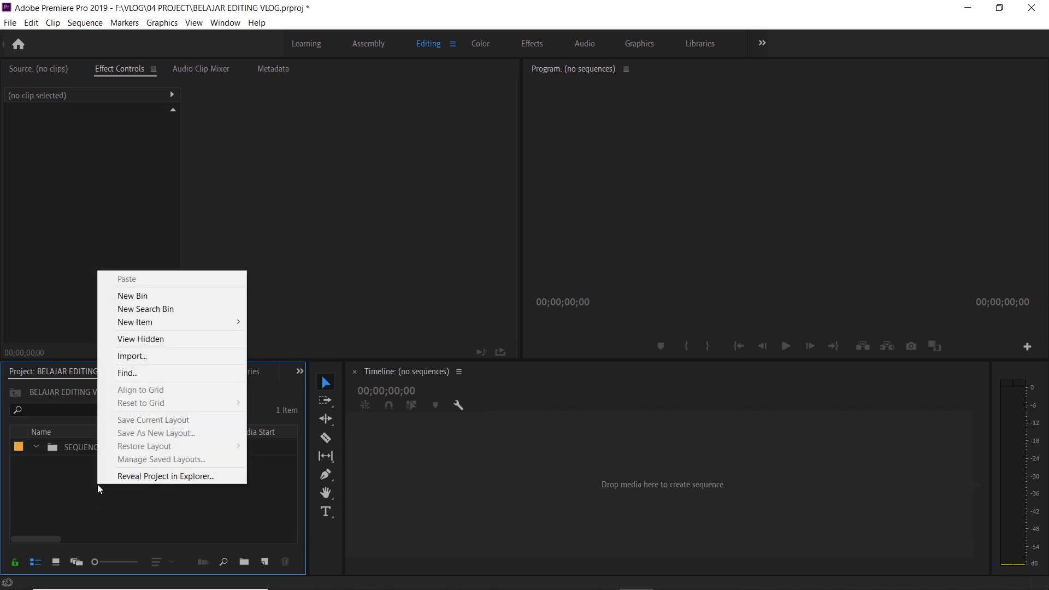
click(132, 296)
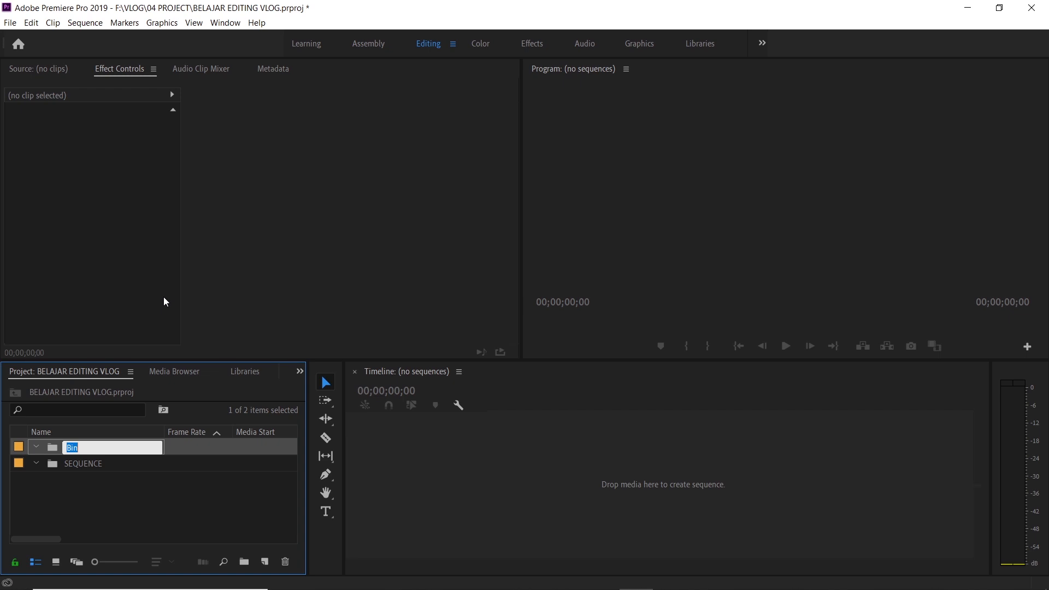
text(VEDEO)
click(118, 480)
Add a third bin to the project and name it AUDIO.
right_click(118, 479)
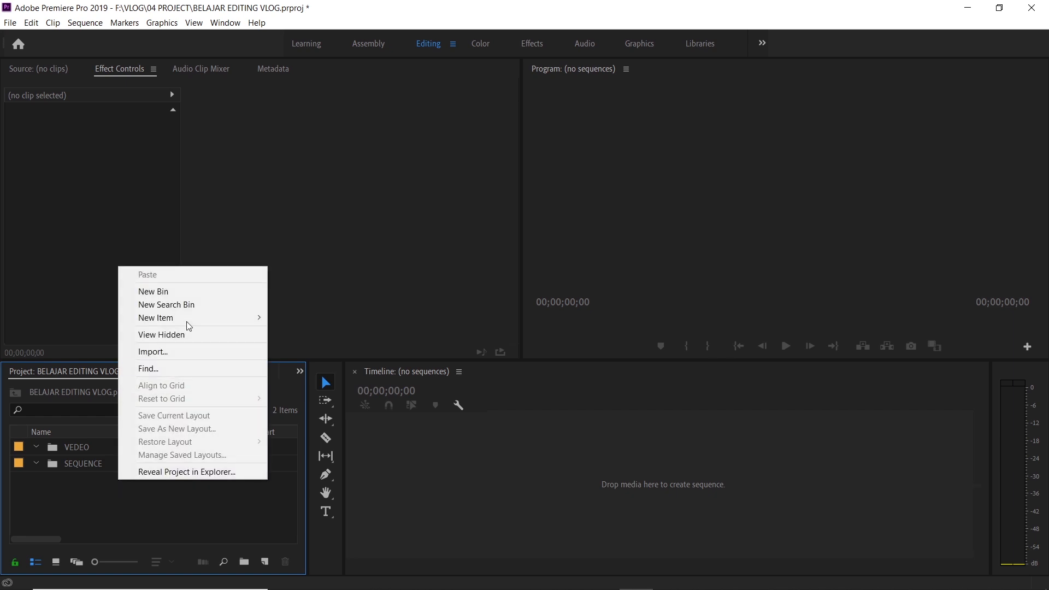
click(170, 293)
text(AUDIO)
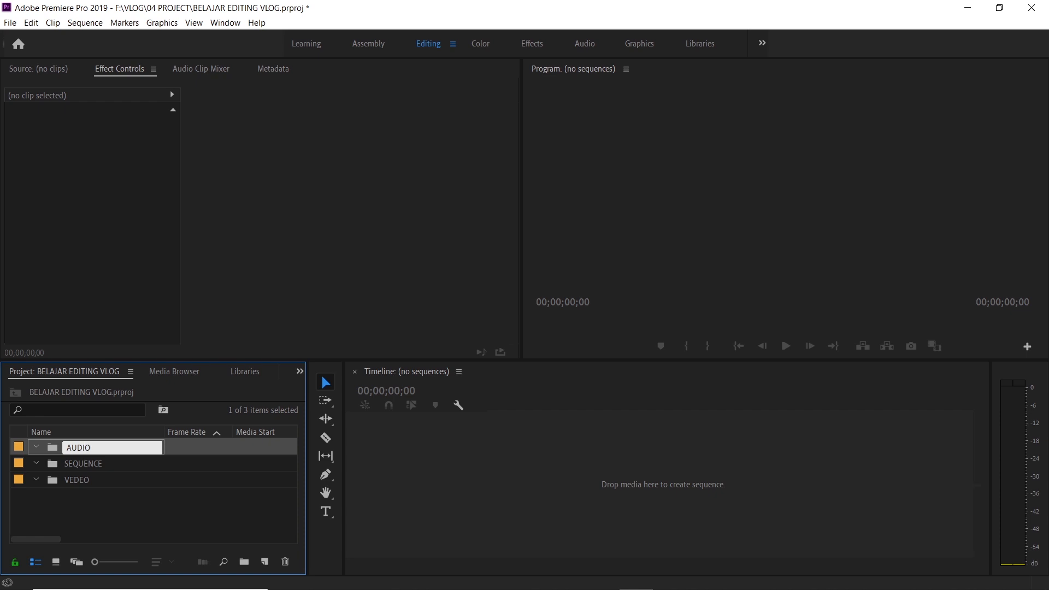
Add a fourth bin to the project and name it SOUND.
right_click(124, 497)
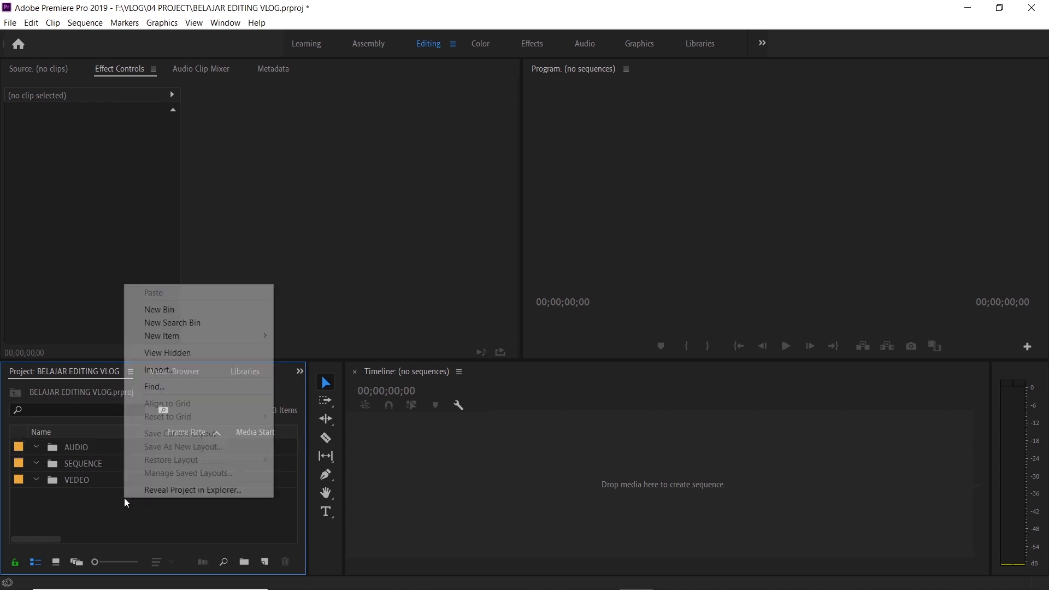
click(161, 310)
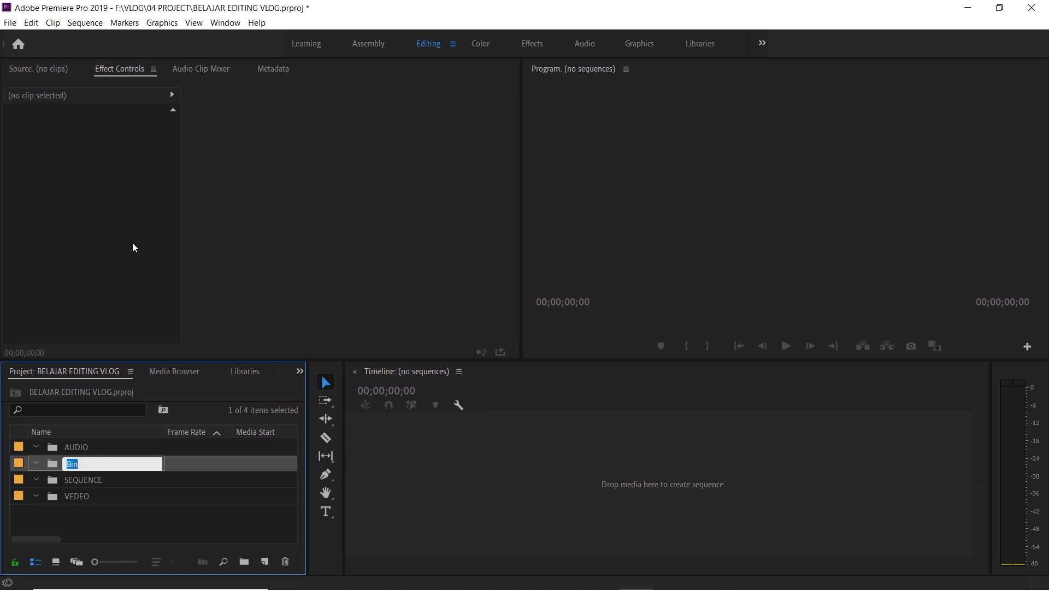
text(SOUND)
click(106, 520)
Create a fifth project bin named MUSIK.
right_click(106, 520)
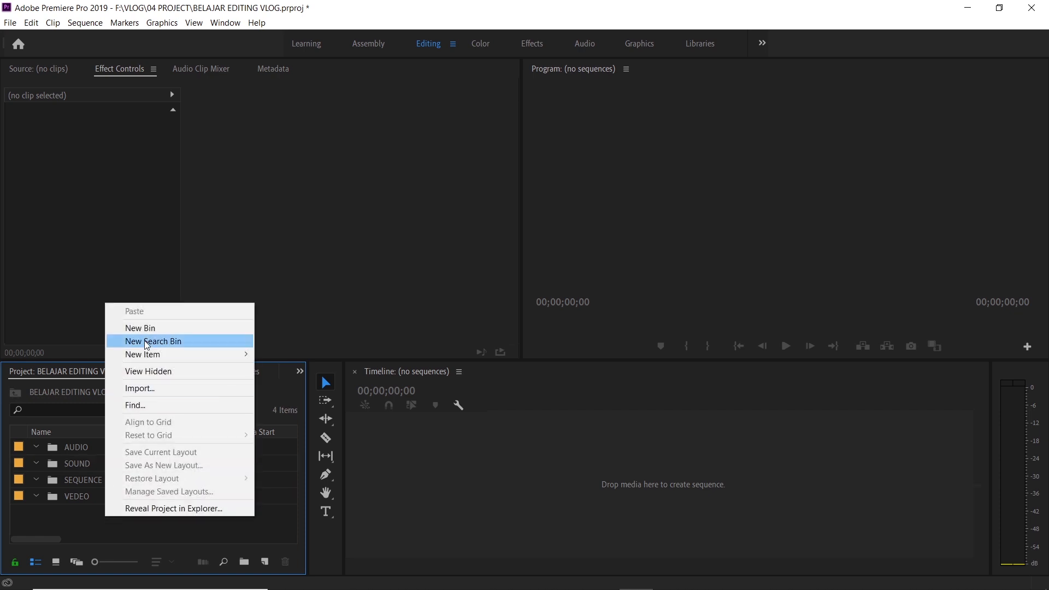
click(152, 328)
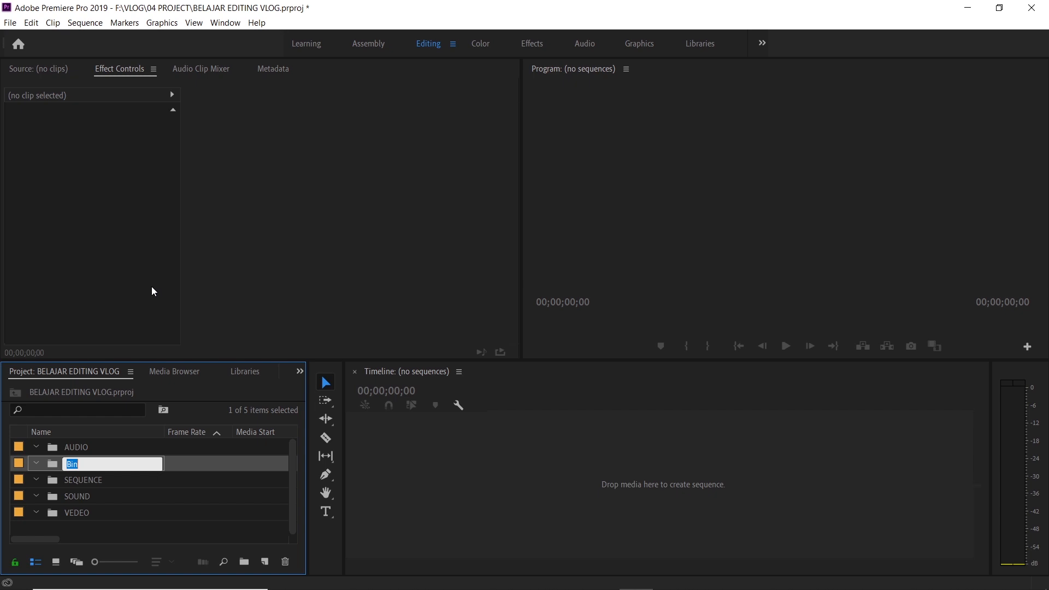
text(MUSIK)
click(96, 534)
Add a sixth bin to the project and name it GRAPHIC.
right_click(96, 533)
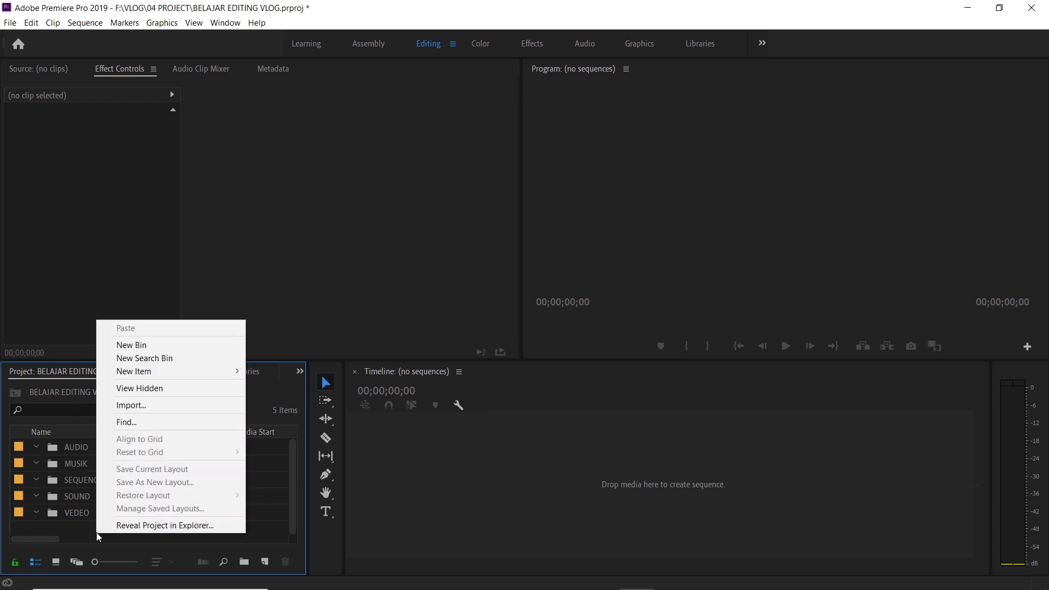
click(153, 345)
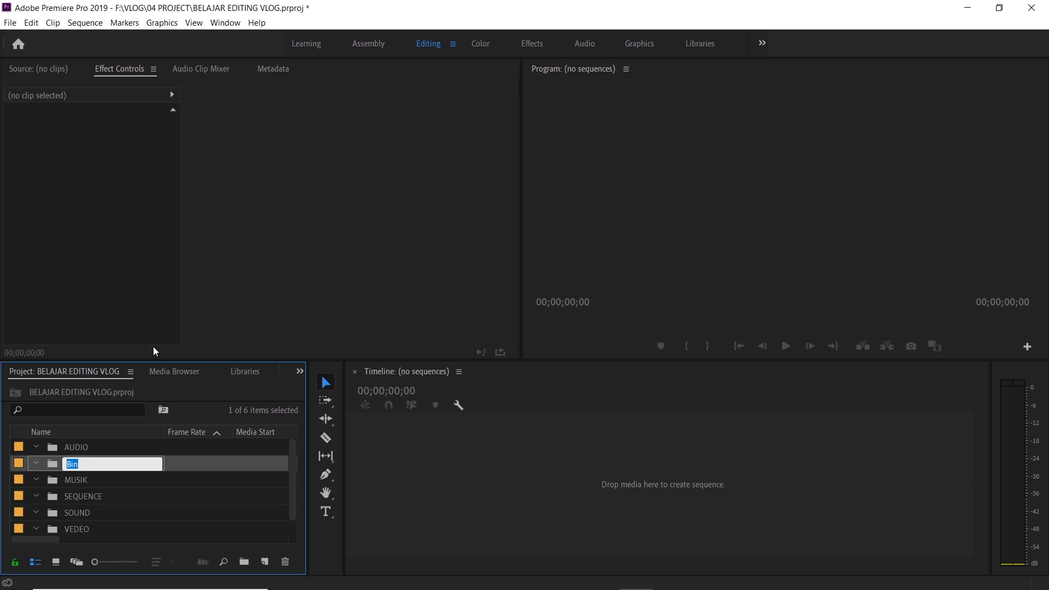
text(GA)
key(BackSpace)
text(RAFIS)
drag(101, 463, 81, 462)
text(PHIC)
click(103, 536)
Add a seventh bin at the project's root level with the default bin name.
scroll(126, 503, down, 1)
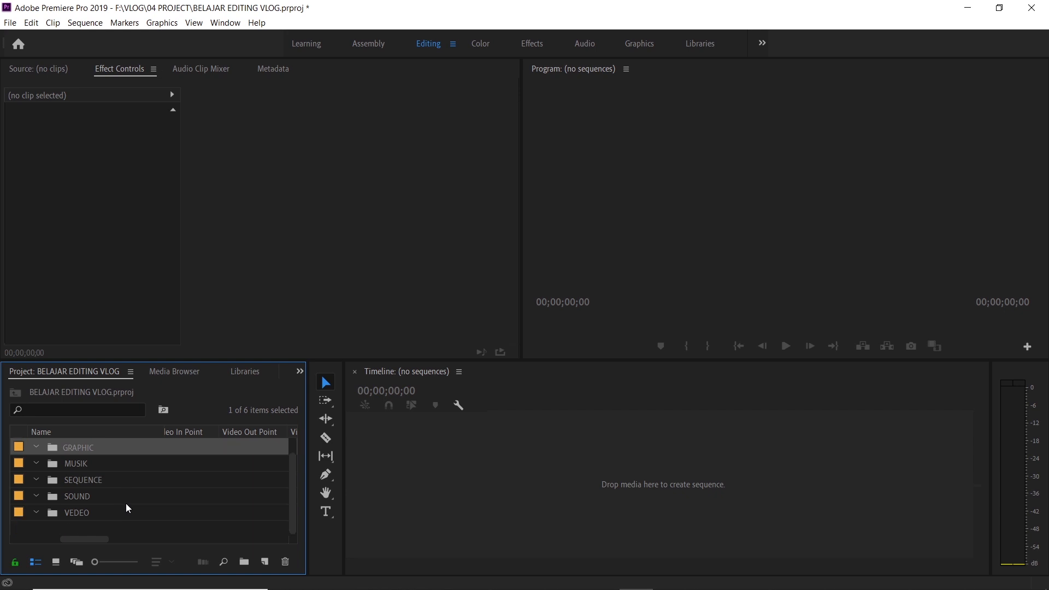
click(99, 531)
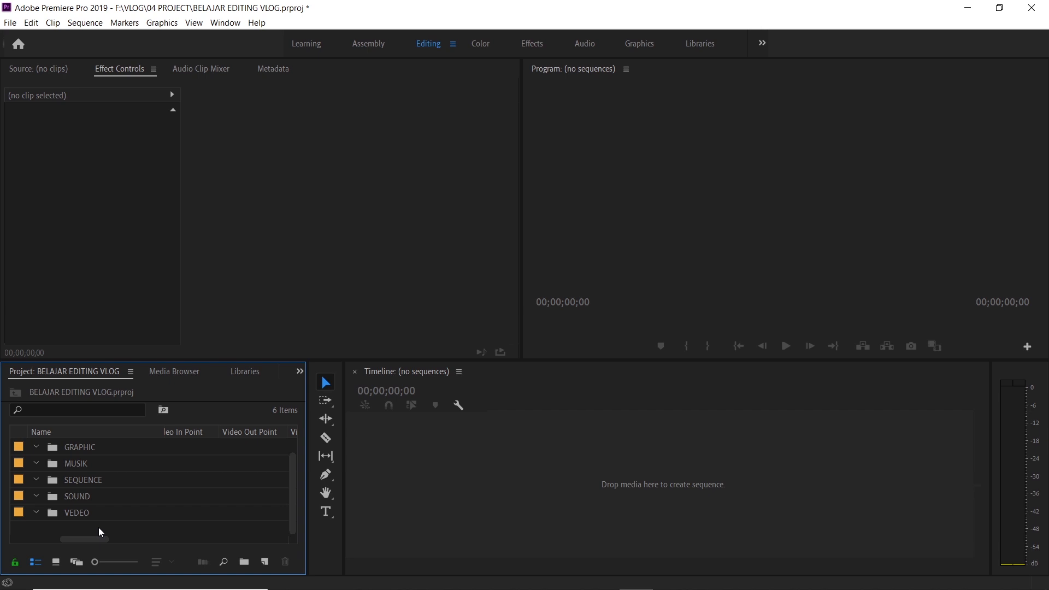
right_click(99, 531)
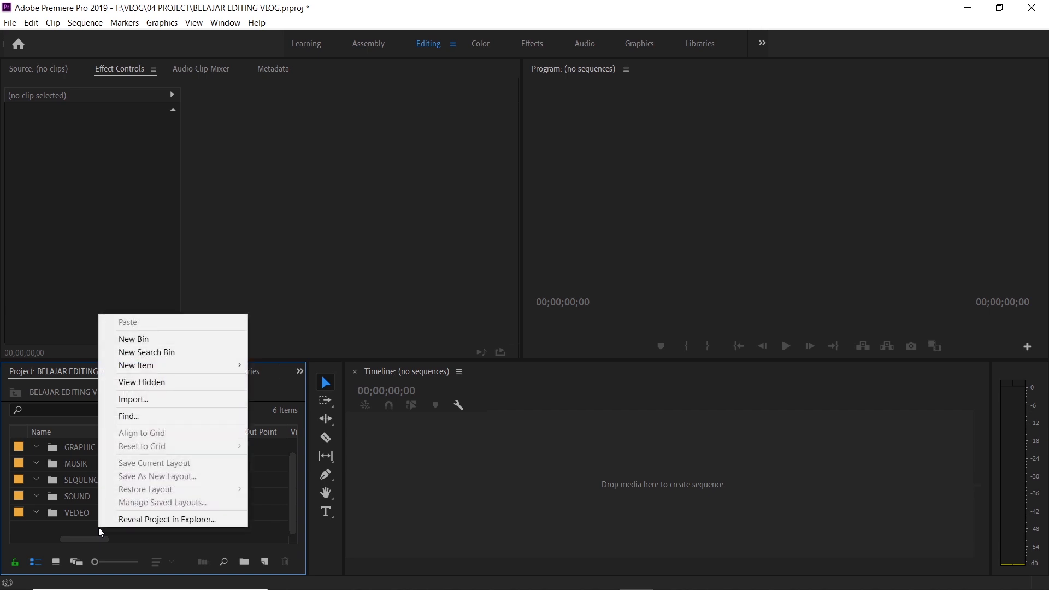
click(131, 339)
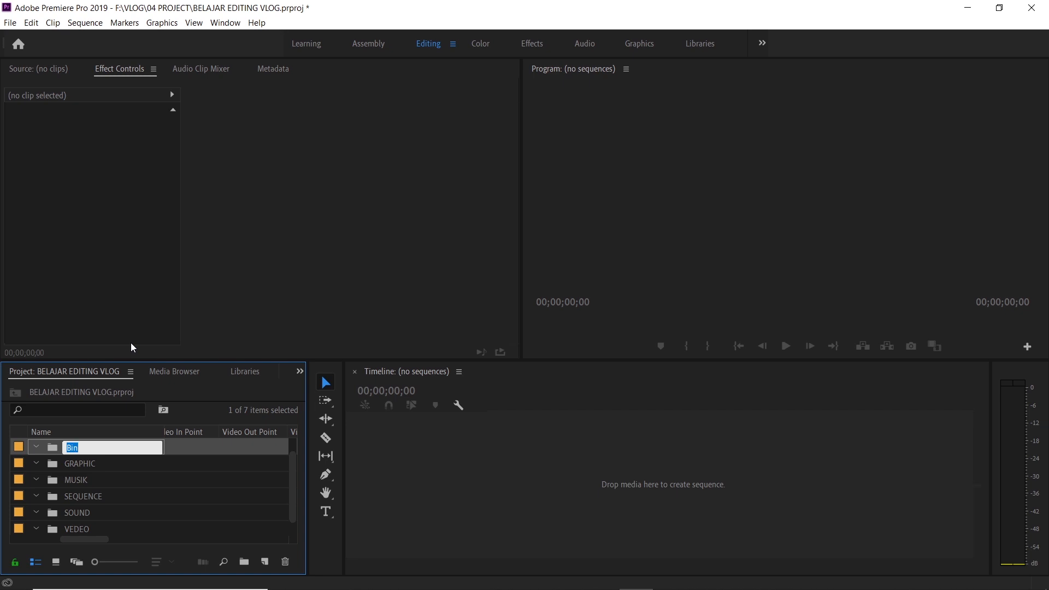
text(Fx)
click(143, 523)
click(123, 528)
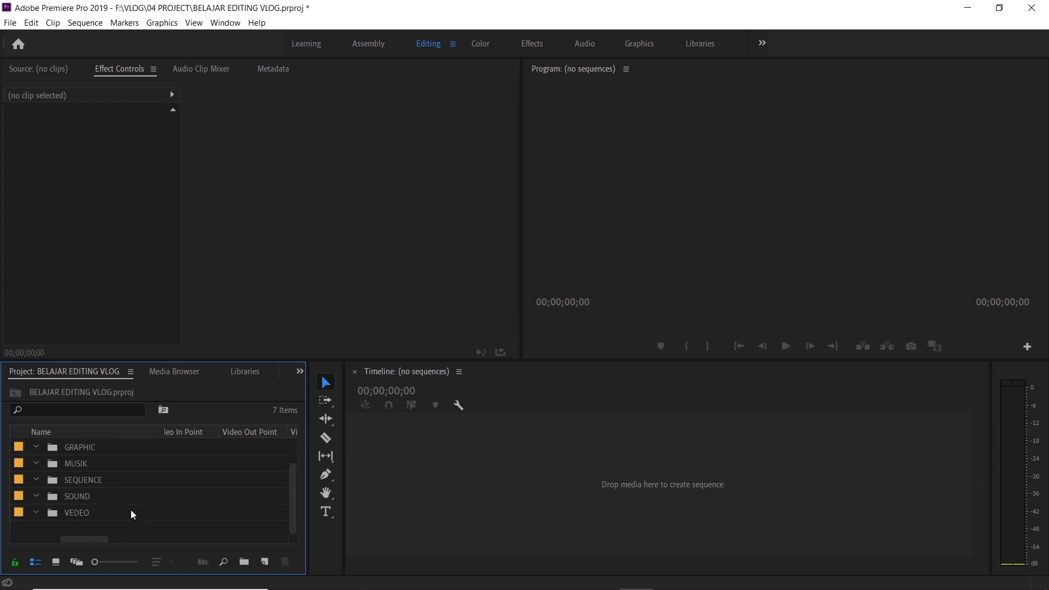
scroll(136, 498, up, 2)
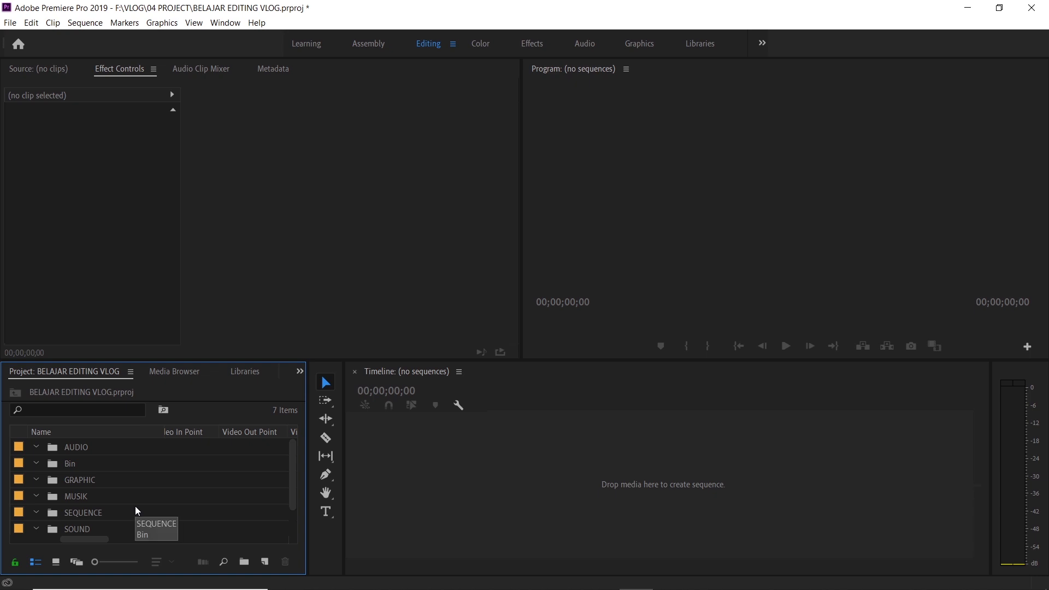
Create a new sequence inside the SEQUENCE bin using the AVCHD 1080p25 preset and the default sequence name.
double_click(89, 513)
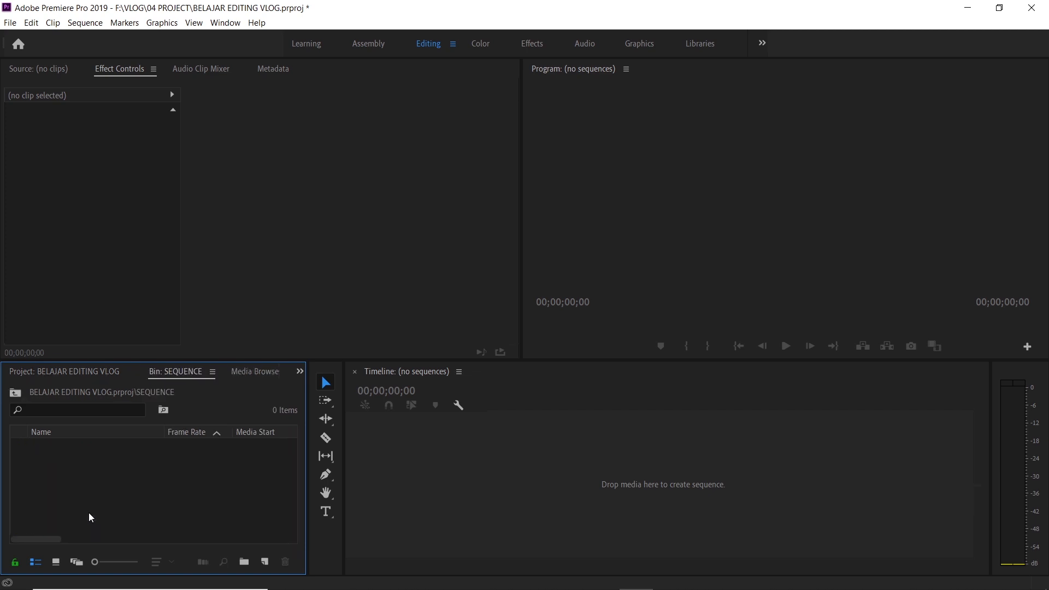
right_click(135, 490)
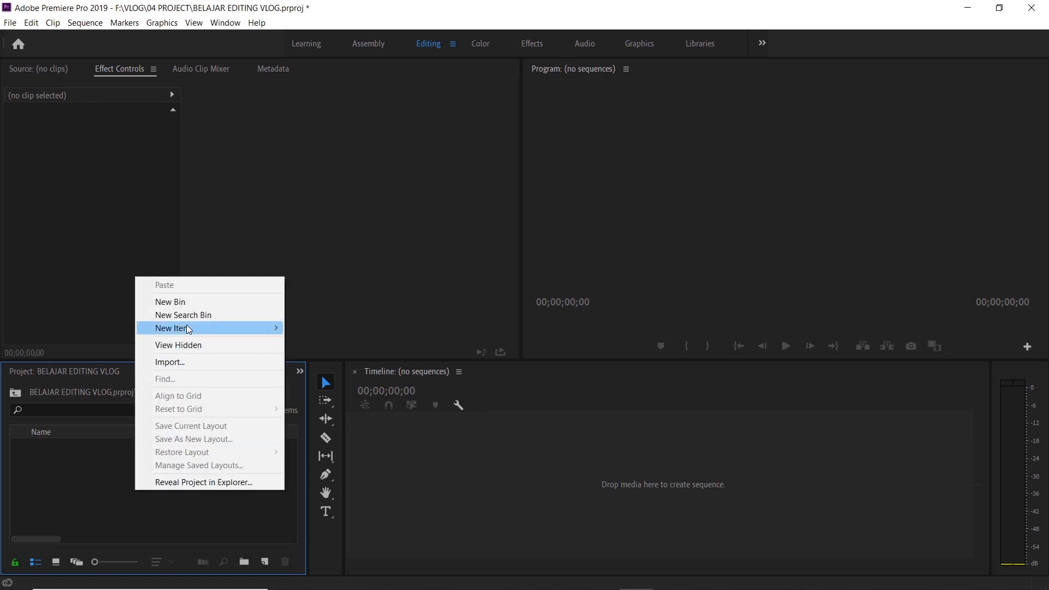
mouse_move(188, 327)
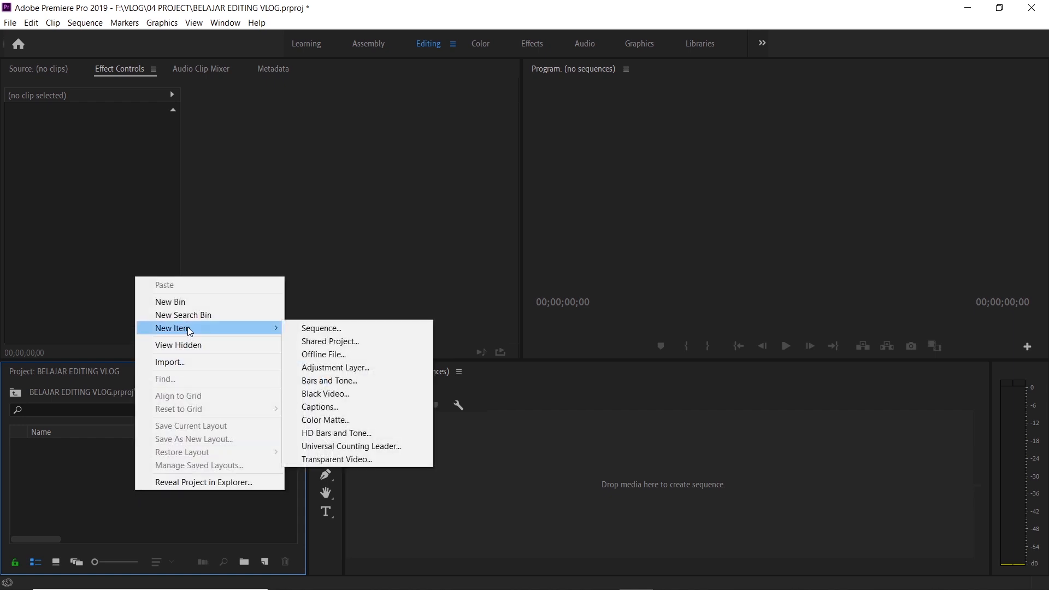
click(322, 330)
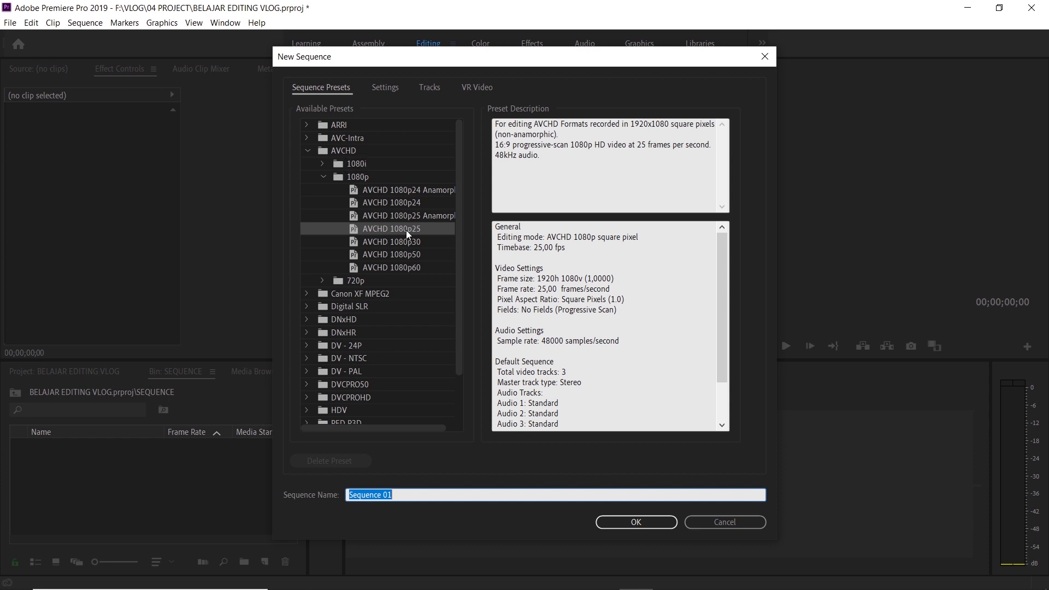
click(631, 527)
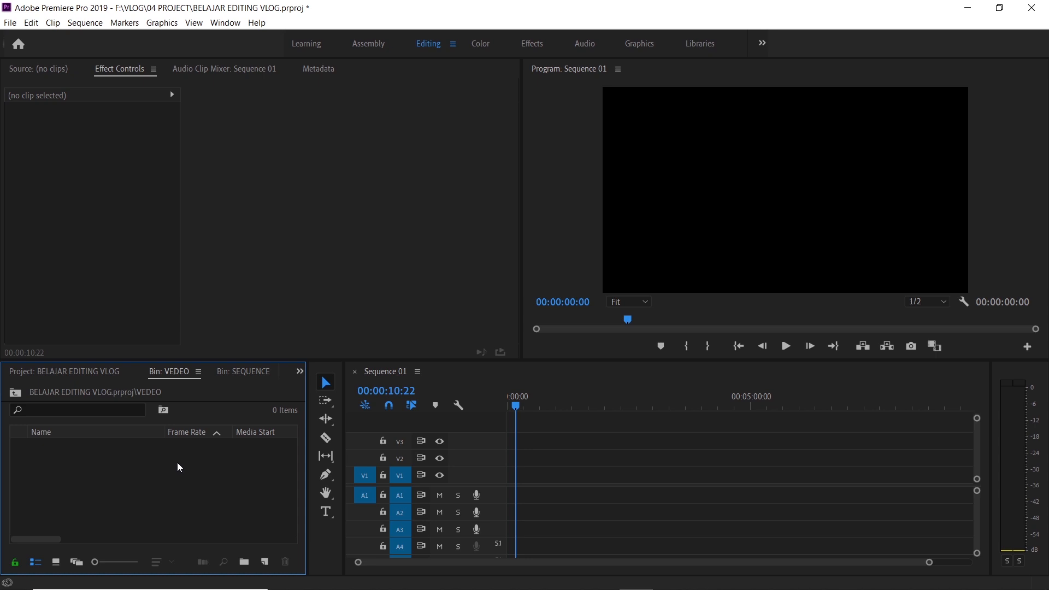
Import C0019.MP4 into the VEDEO bin from F:\VLOG PEMULA\VLOG PENGLIPURAN\02 MATERIAL\VIDEO\DAY 1\TERPILIH.
click(96, 377)
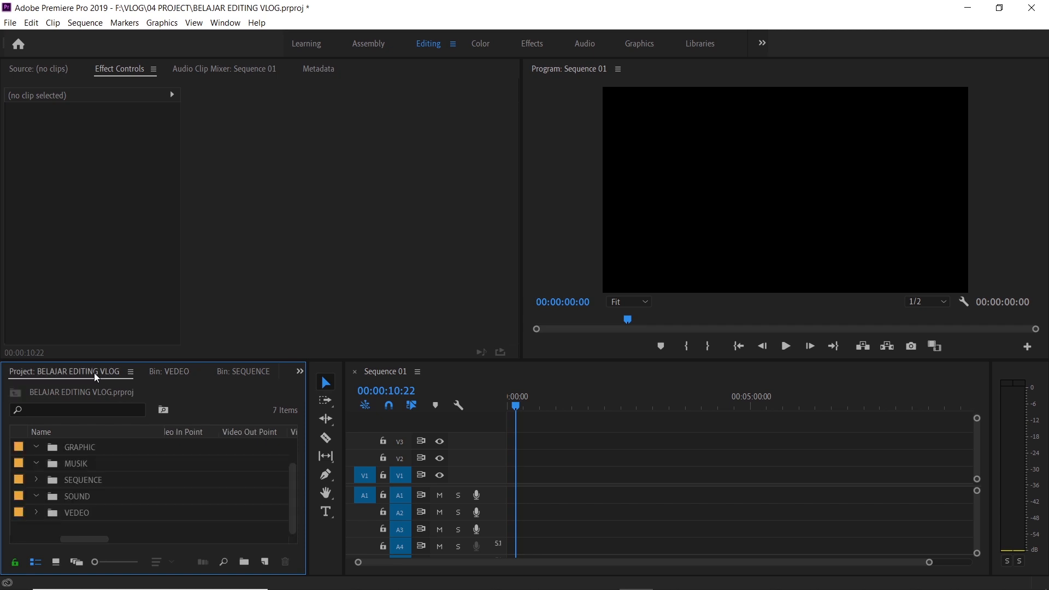
double_click(86, 510)
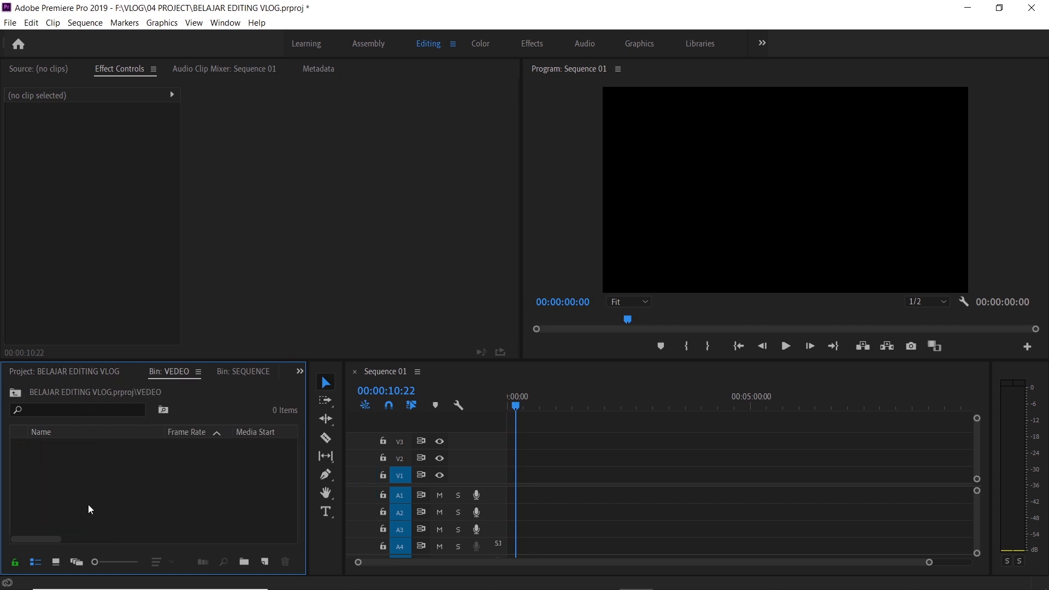
double_click(153, 478)
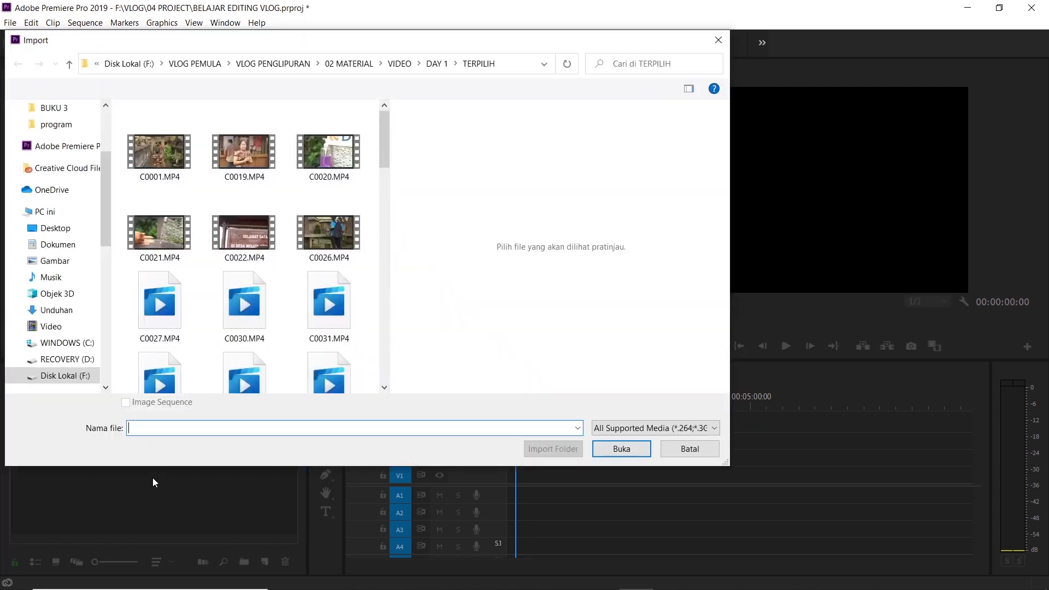
click(84, 376)
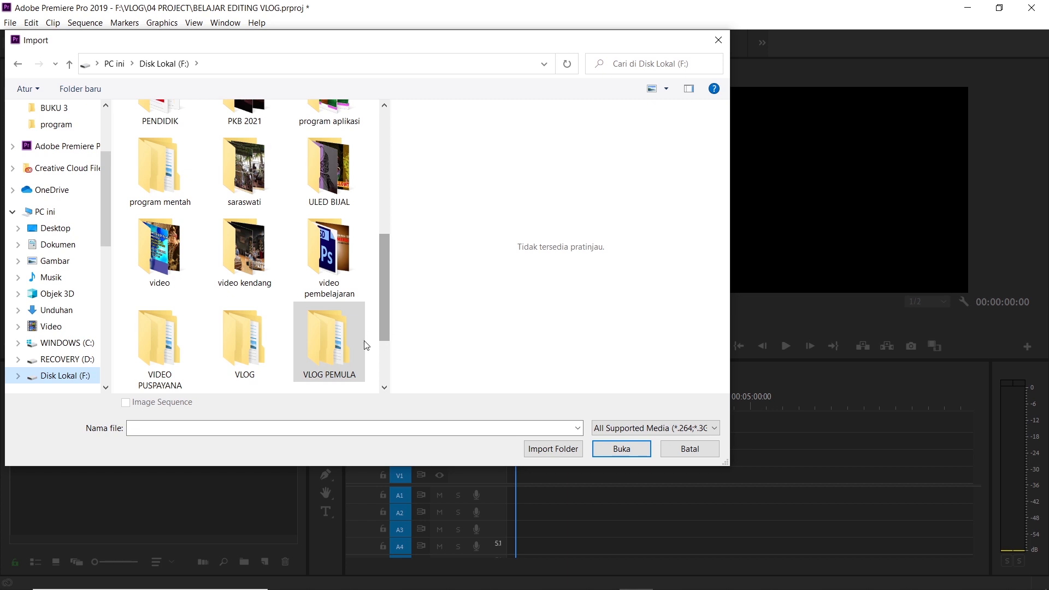
double_click(321, 352)
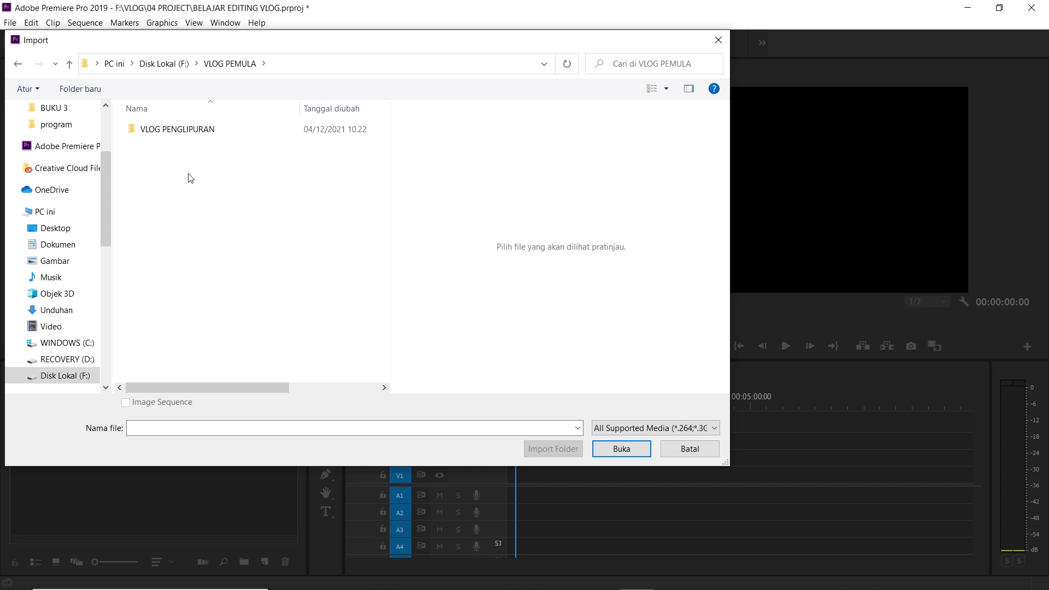
click(183, 136)
double_click(183, 136)
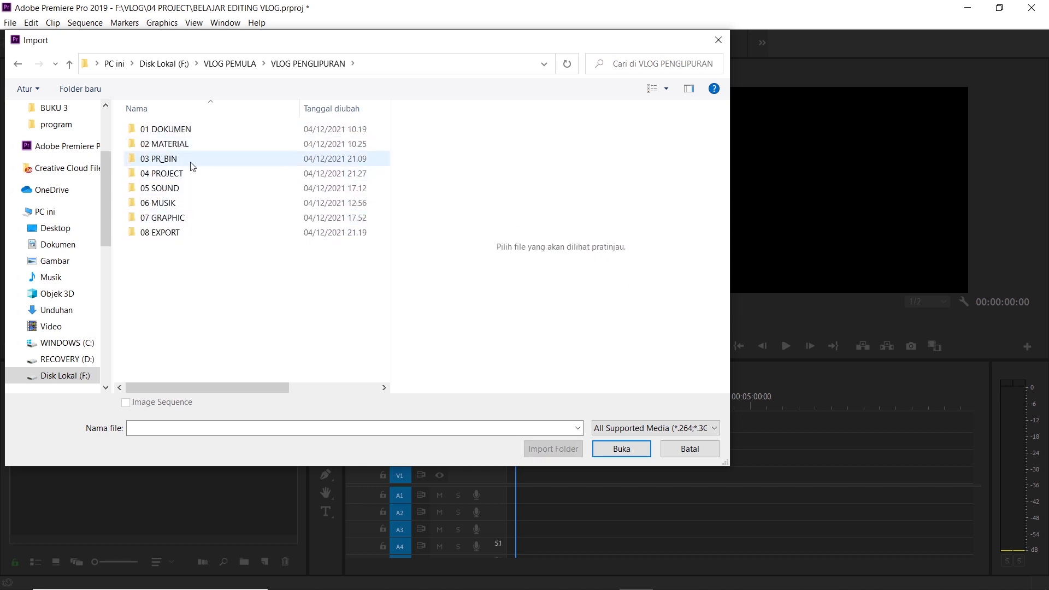
double_click(164, 144)
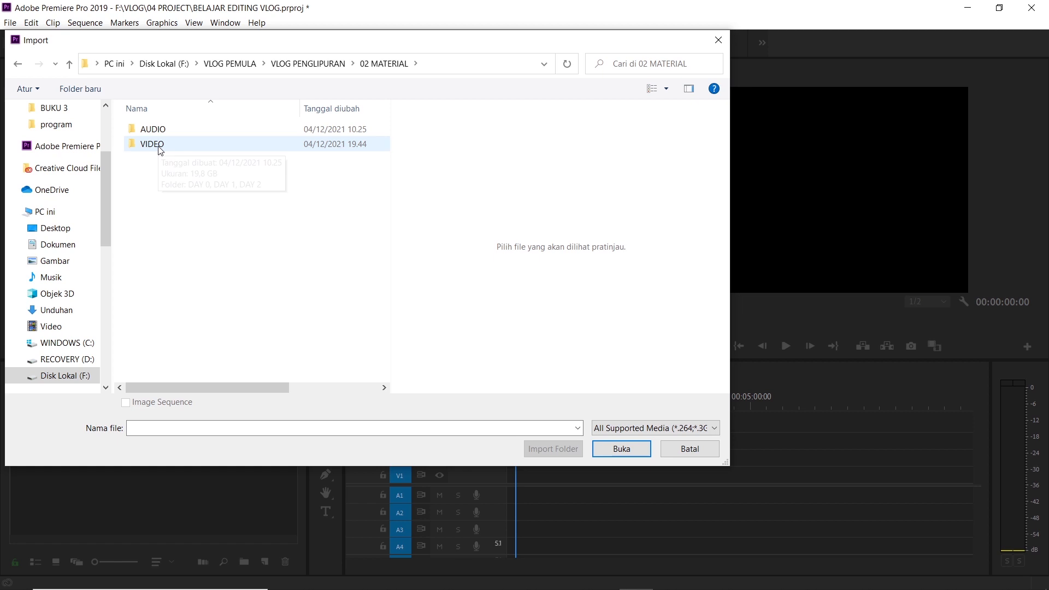
double_click(160, 149)
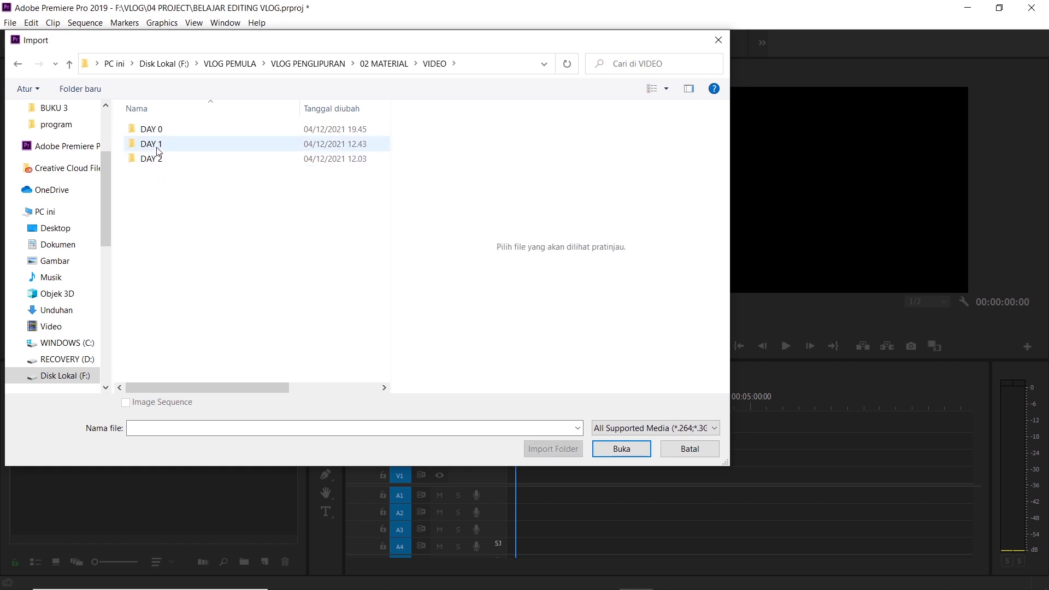
double_click(158, 147)
double_click(156, 158)
click(244, 153)
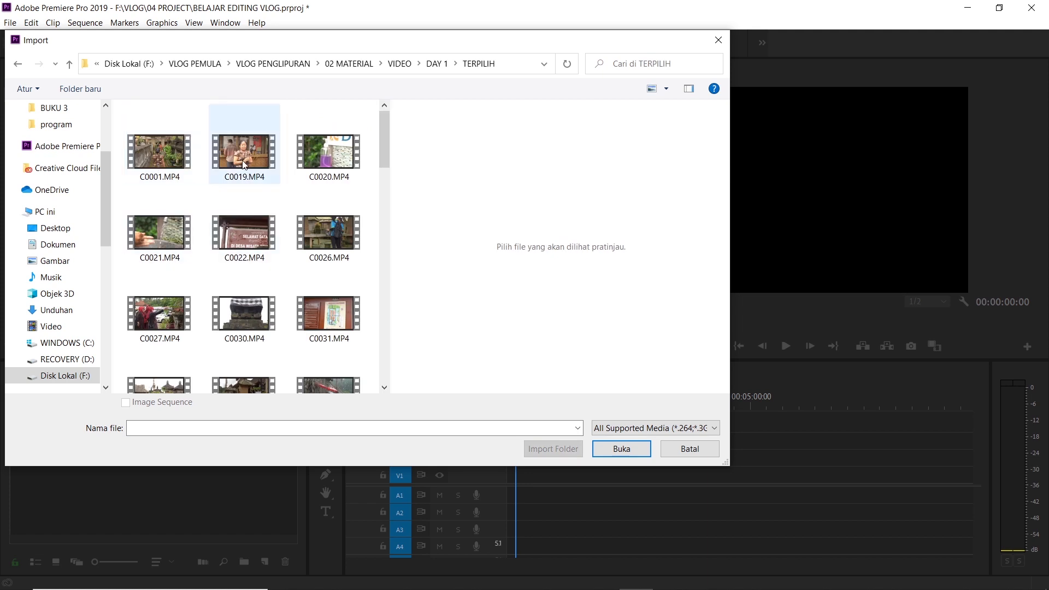
click(617, 451)
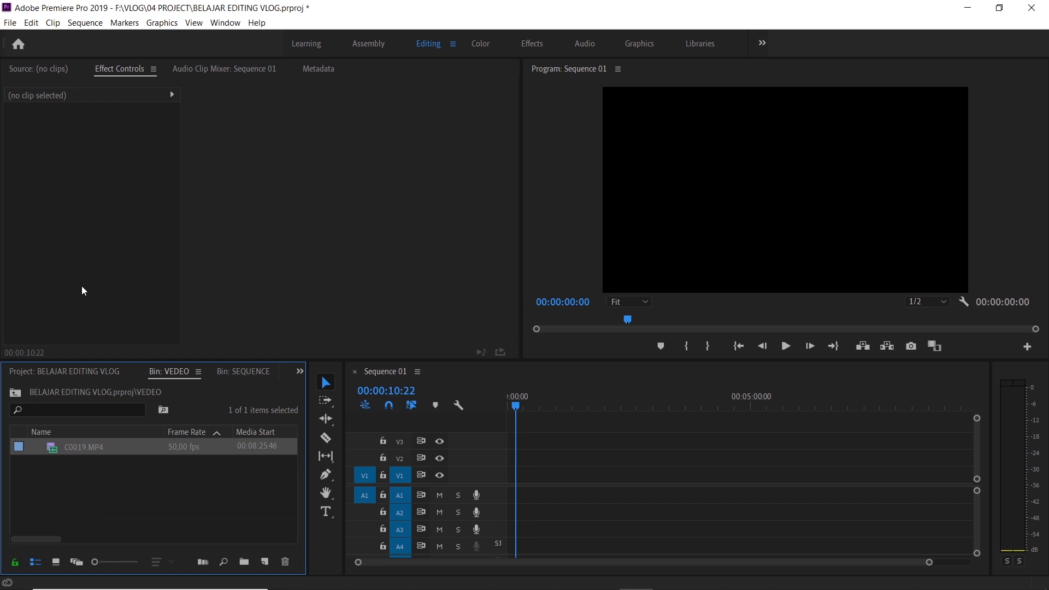
Open C0019.MP4 in the Source monitor and mark its In point at 00:08:26:43 and Out point at 00:09:21:20.
double_click(57, 449)
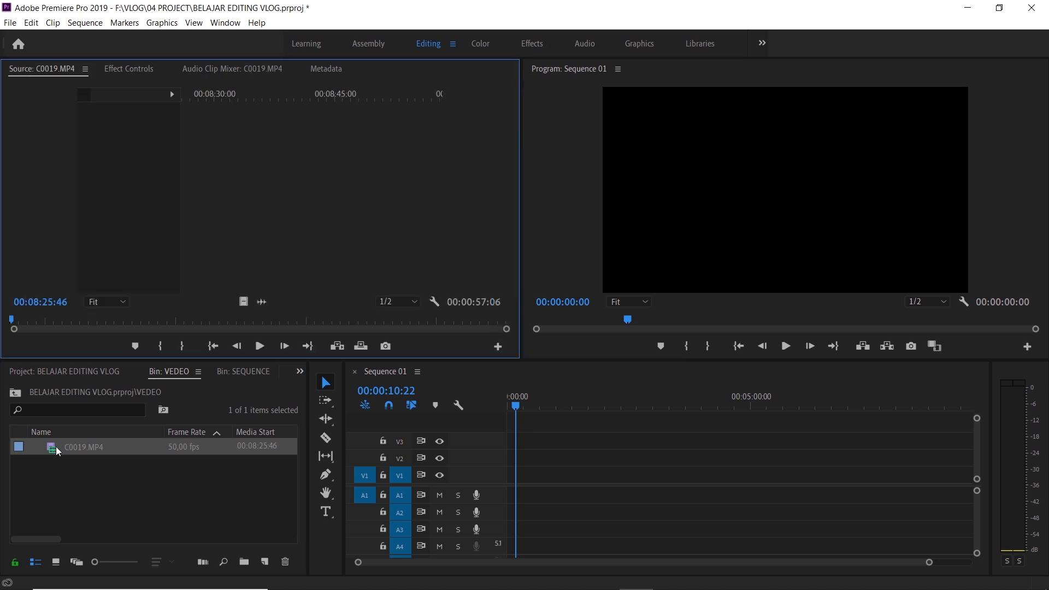
drag(12, 320, 492, 332)
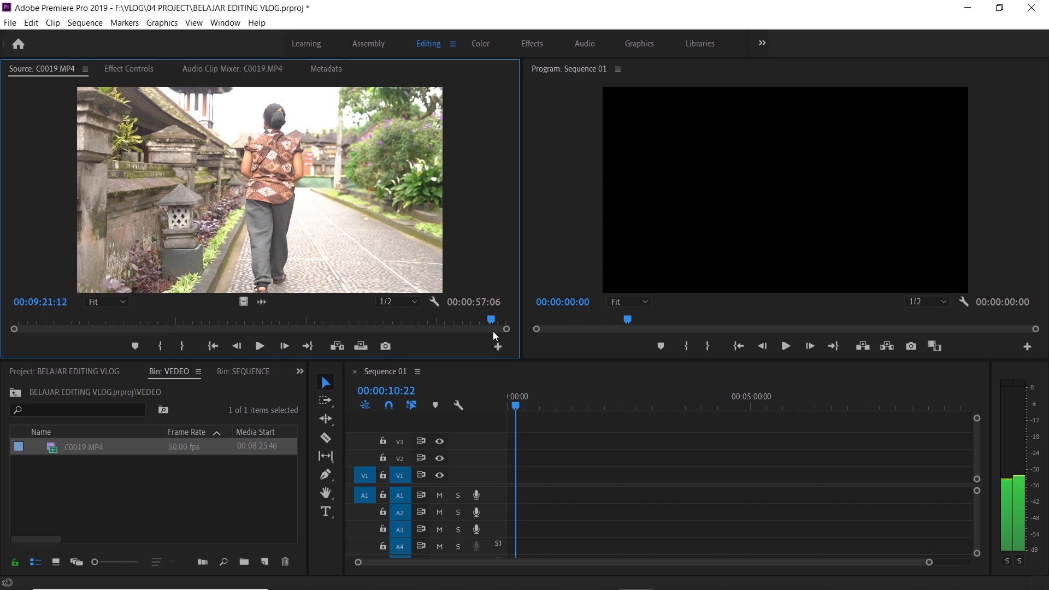
drag(493, 331, 20, 350)
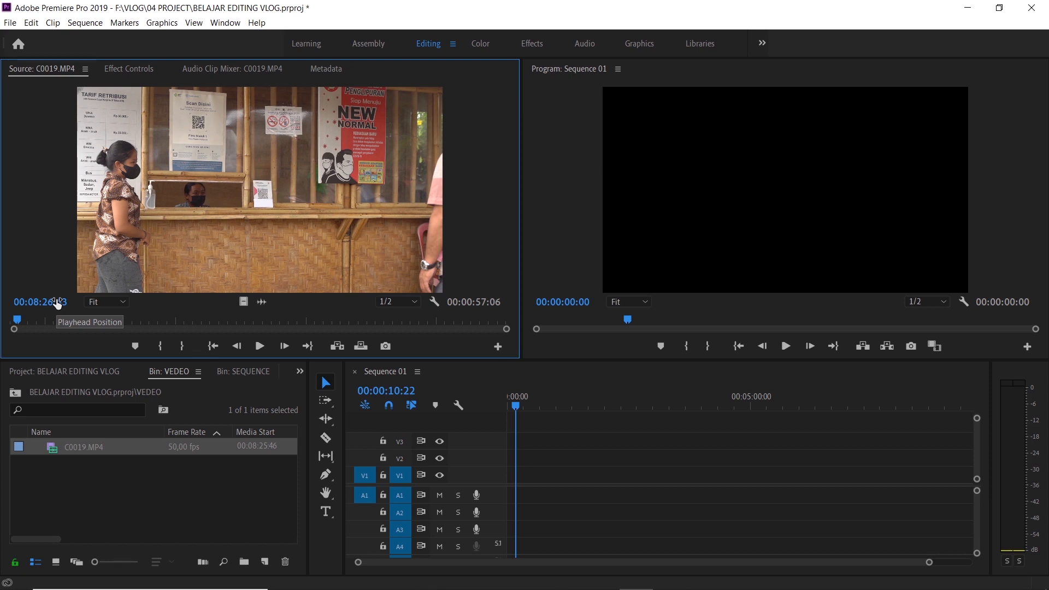
key(i)
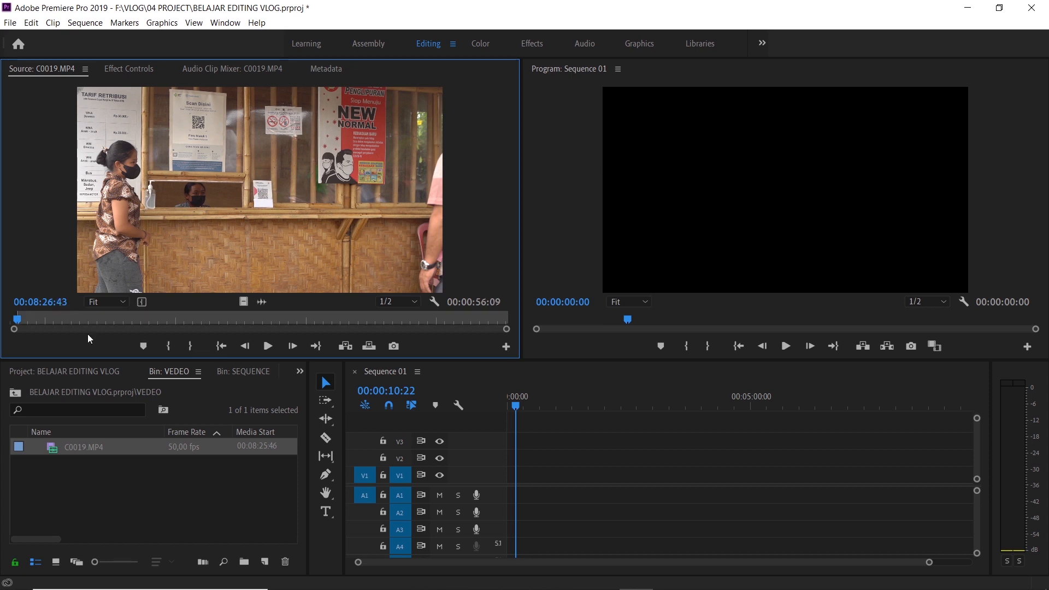
drag(17, 320, 493, 329)
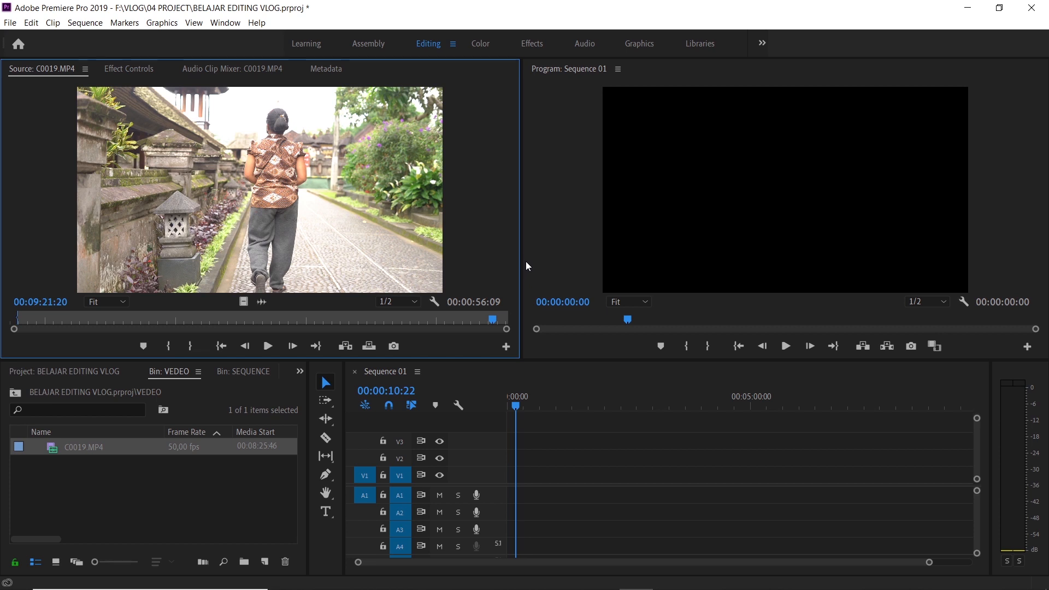
key(o)
Place the marked part of C0019.MP4 on tracks V1 and A1 of Sequence 01 at 00:00:10:22 and play it back.
drag(248, 250, 588, 469)
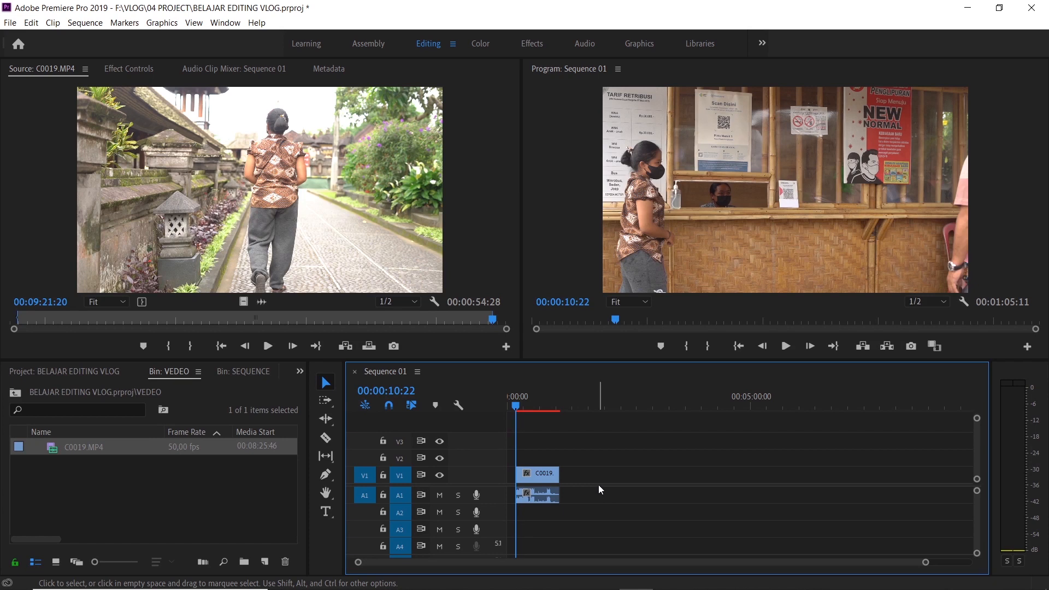
key(space)
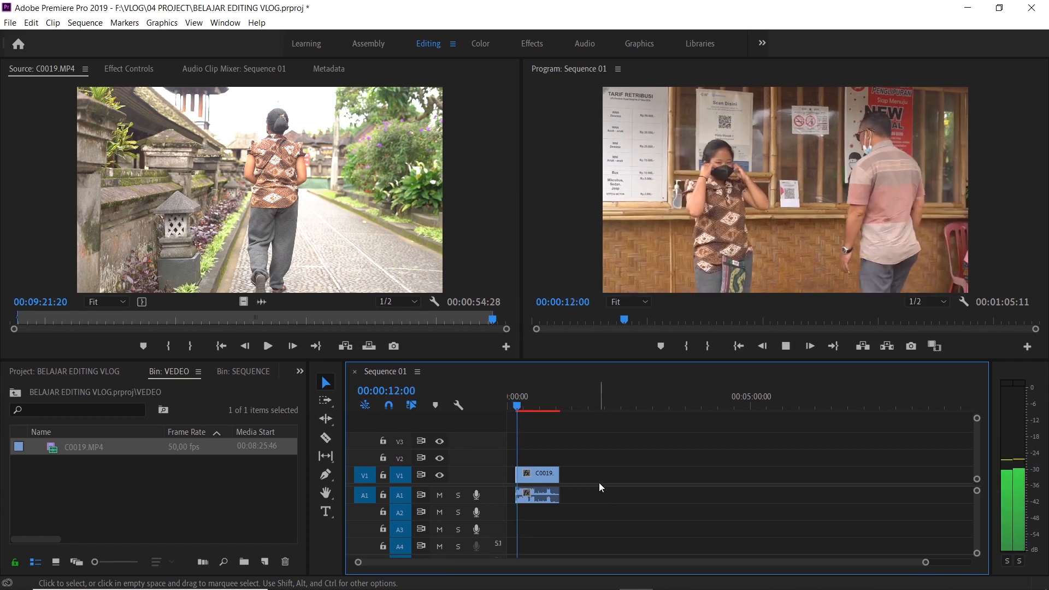